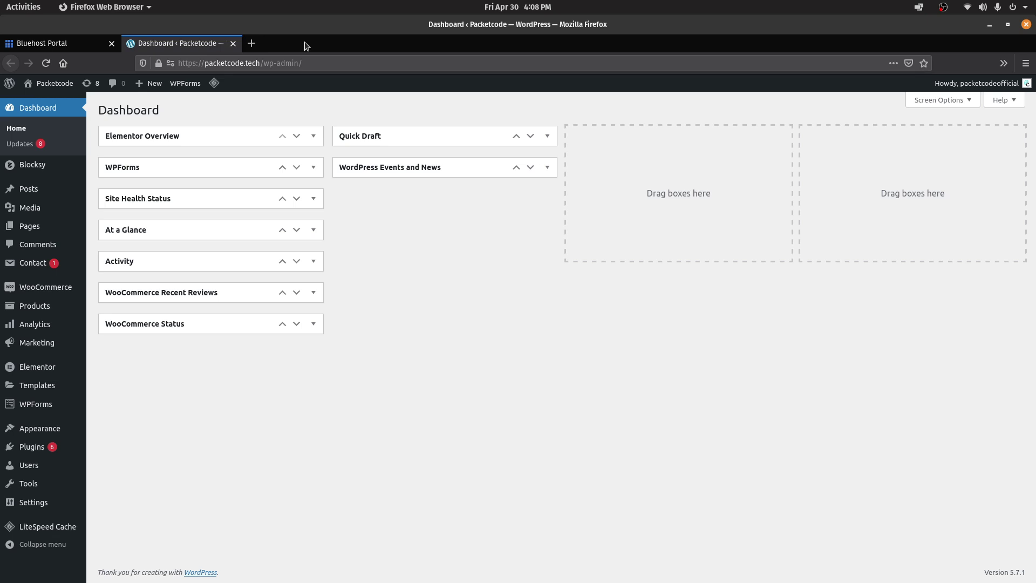
Step: Search for Google AdSense in a new tab and start the sign-up
double_click(305, 46)
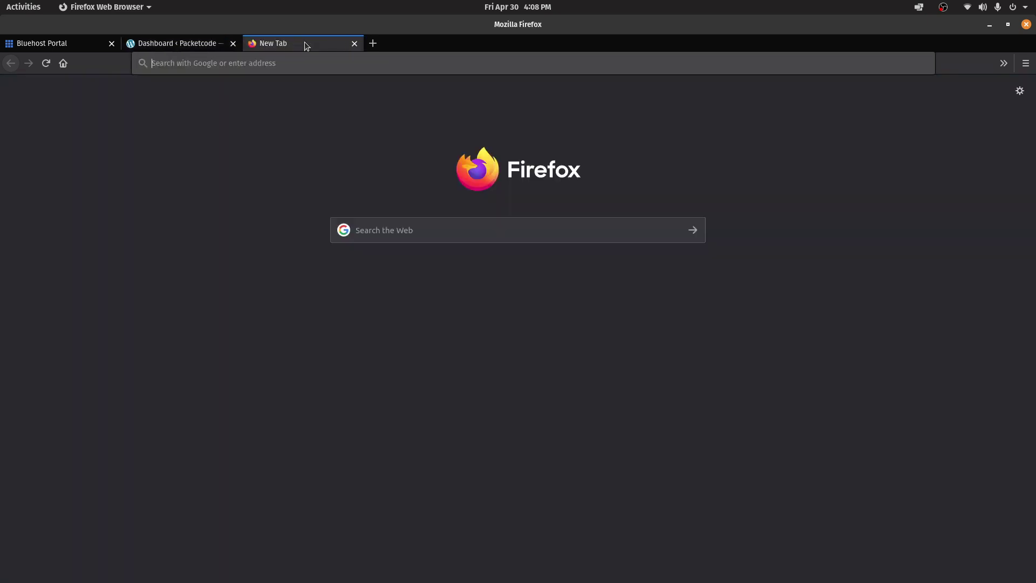
type("google ad")
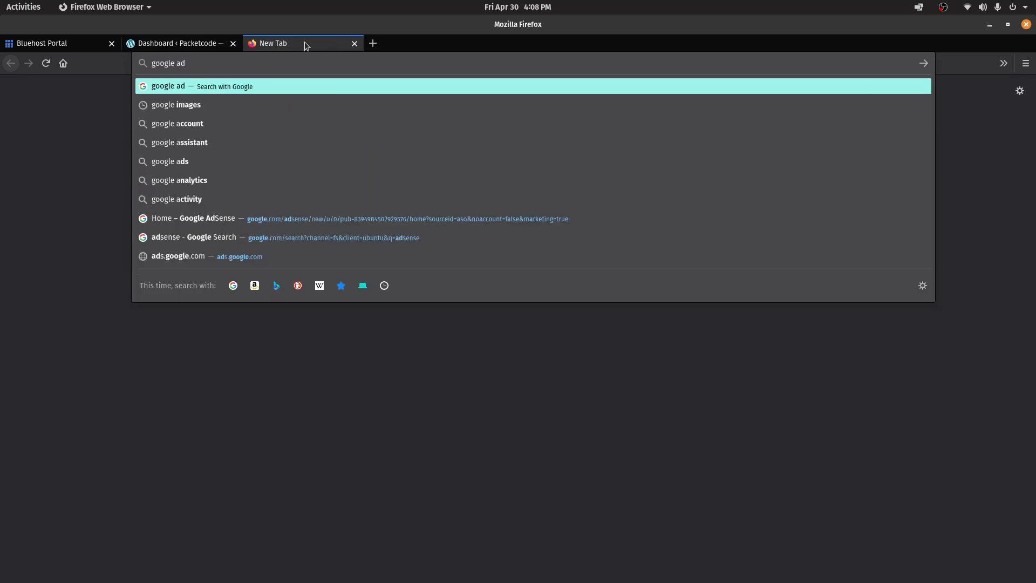
type("sense")
key("Return")
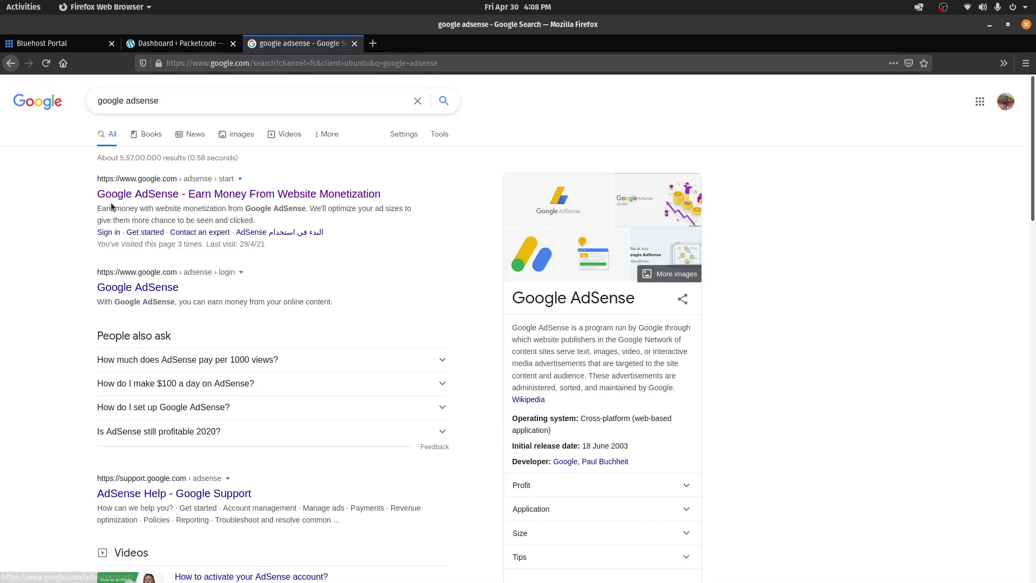
left_click(116, 194)
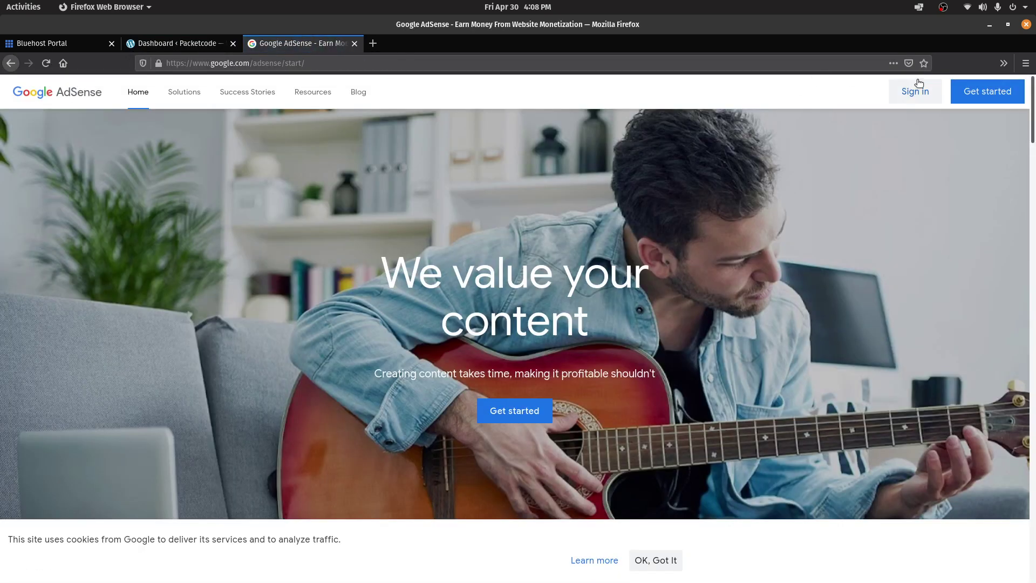
left_click(965, 93)
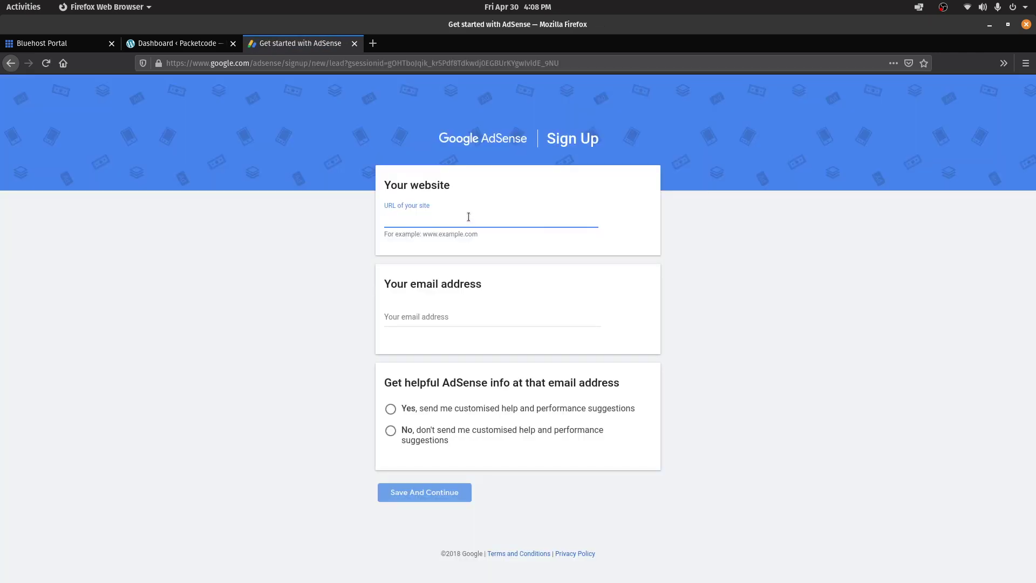
Step: Enter packetcode.tech and the account e-mail, opt in to help suggestions, and continue
type("packetcode.tech")
left_click(451, 330)
left_click(453, 325)
left_click(453, 321)
left_click(440, 363)
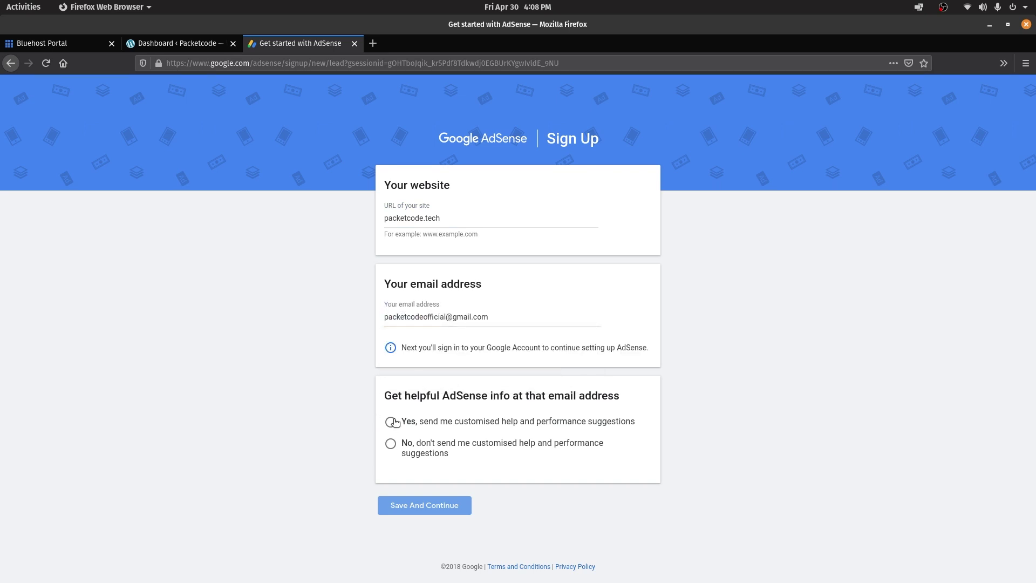
left_click(393, 422)
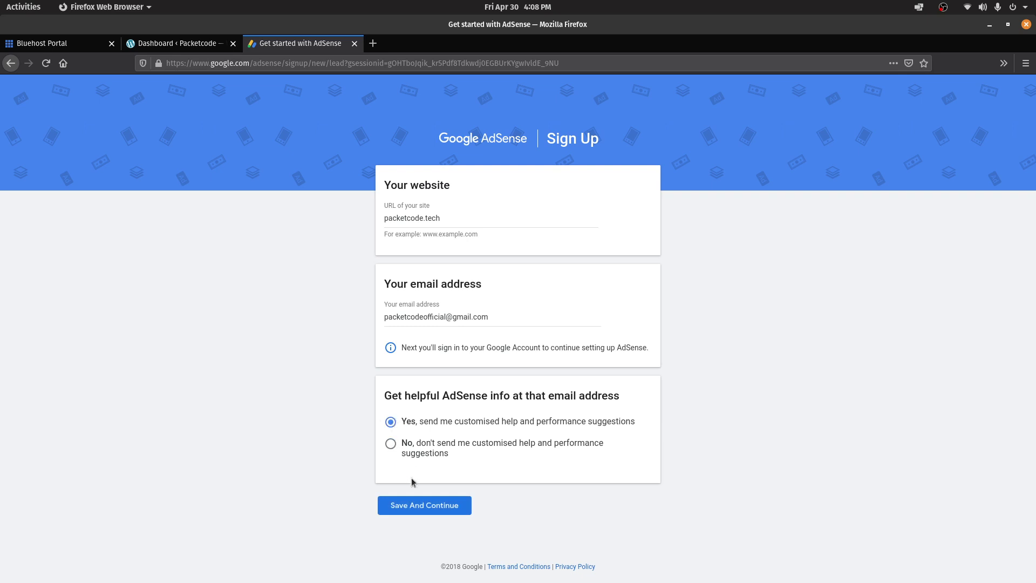
left_click(401, 502)
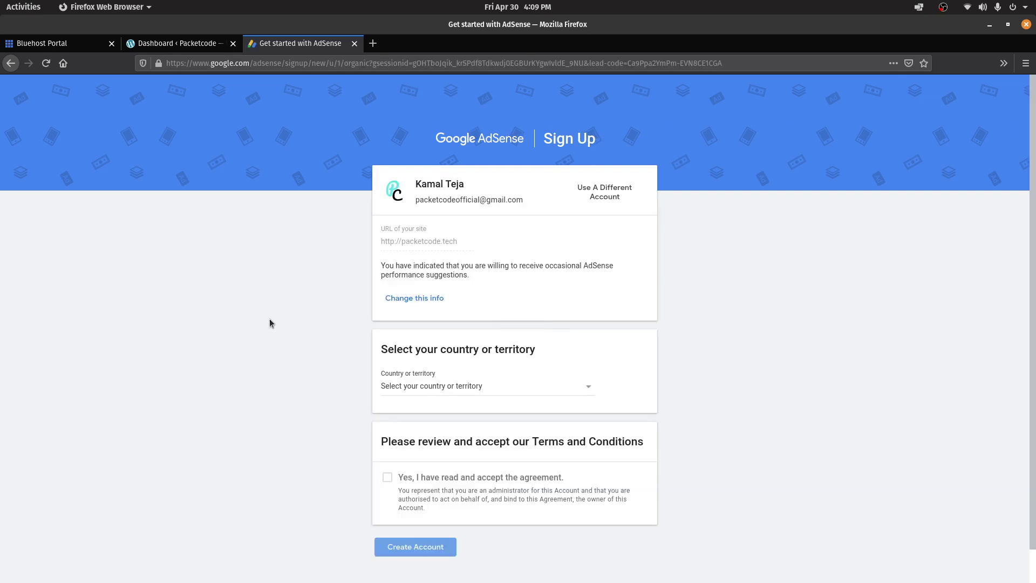
Step: Choose India as the country, accept the terms, and create the AdSense account
left_click(422, 385)
scroll(435, 358, "down", 10)
left_click(435, 359)
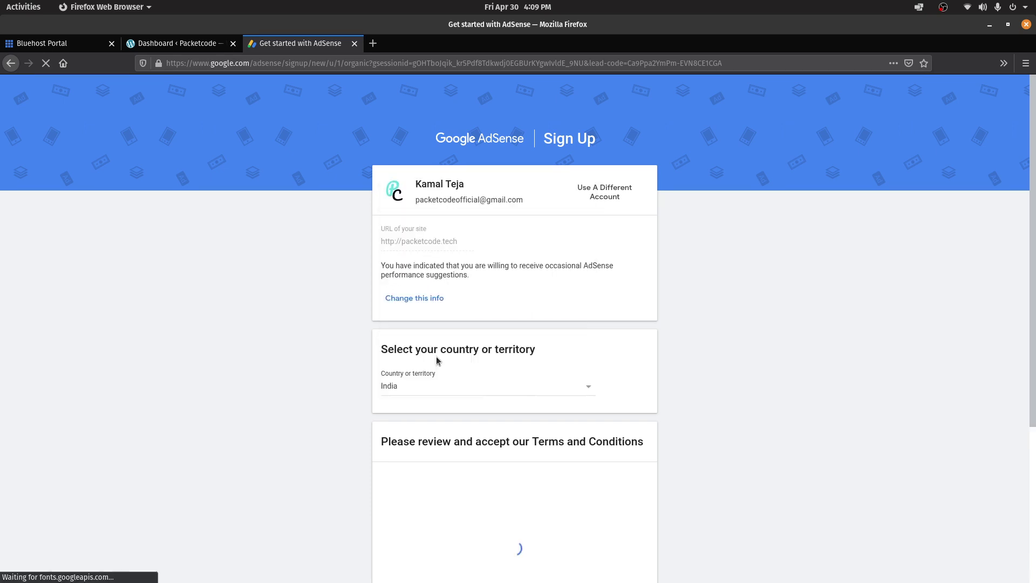
scroll(1034, 428, "down", 4)
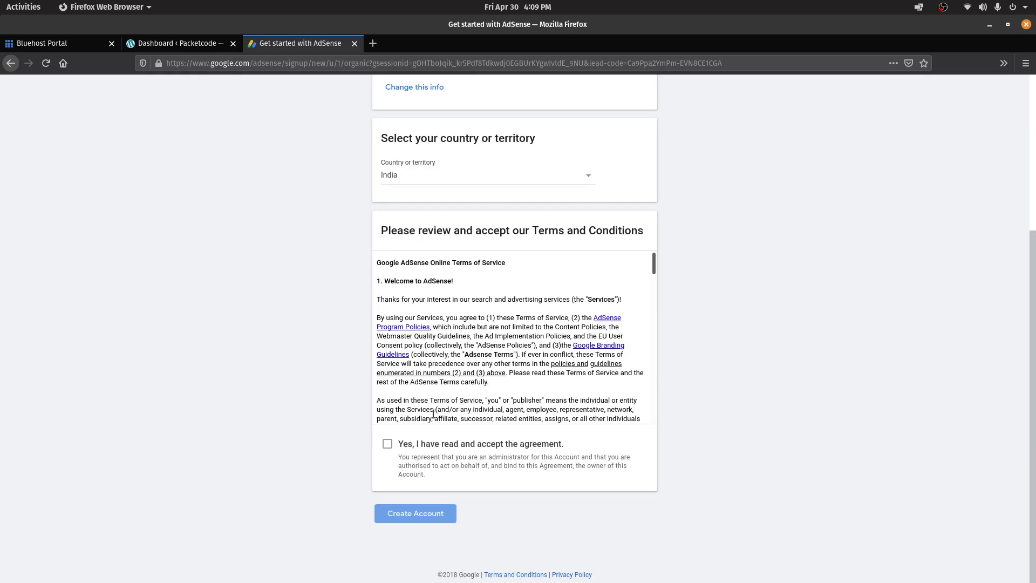
left_click(388, 445)
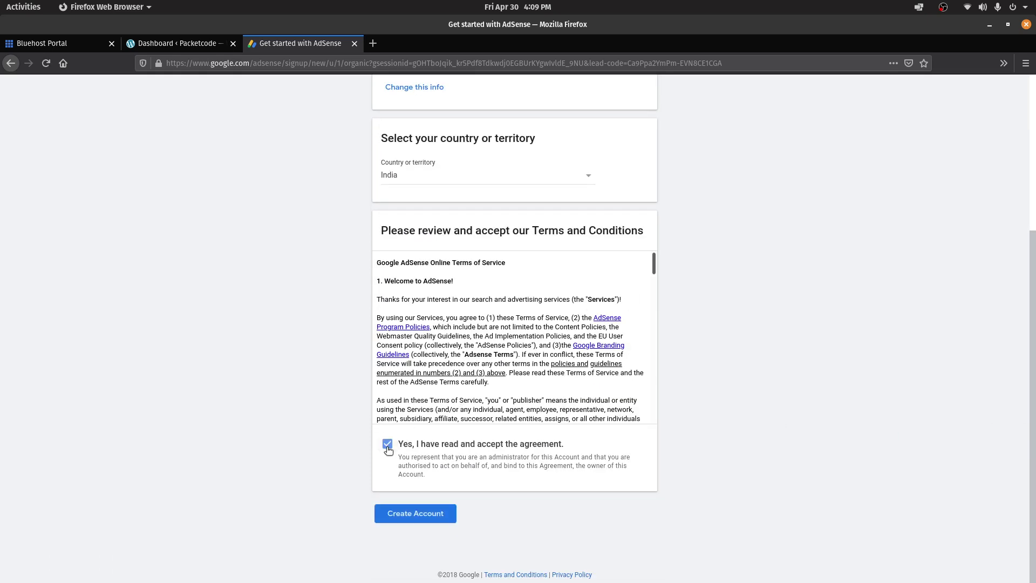
left_click(401, 513)
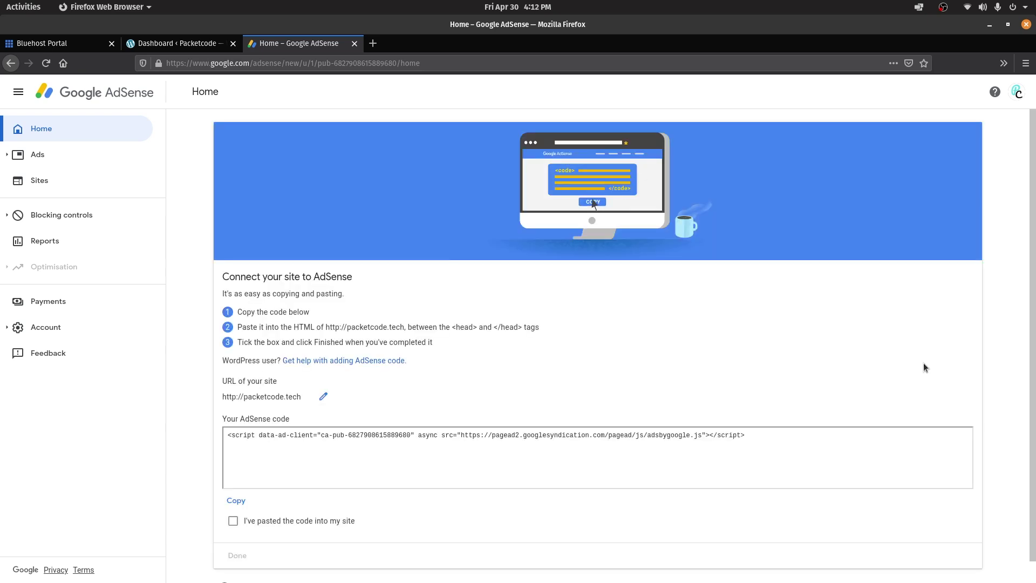
Step: Select the AdSense script tag shown in the Your AdSense code box
left_click_drag(796, 438, 224, 434)
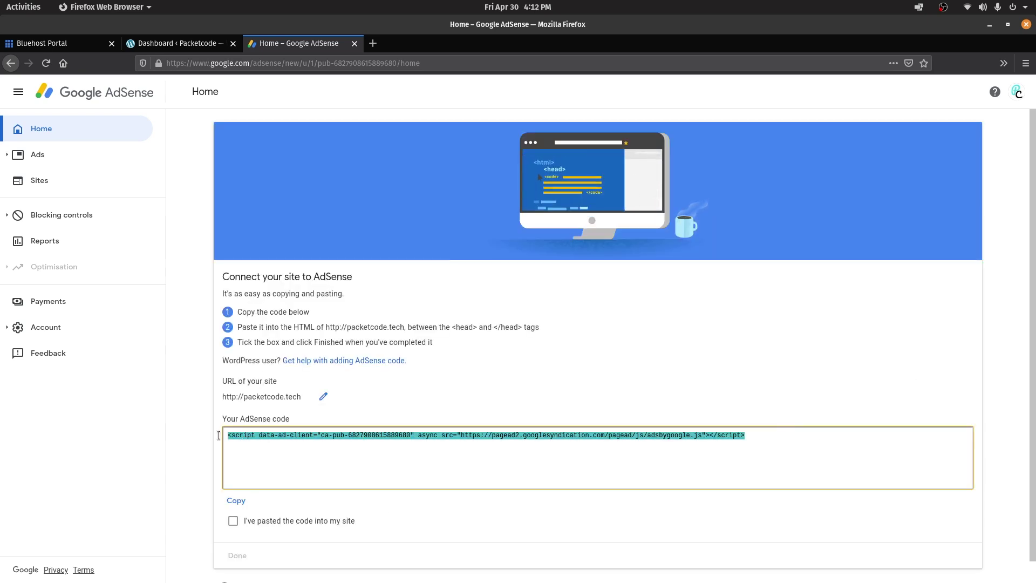
left_click(205, 423)
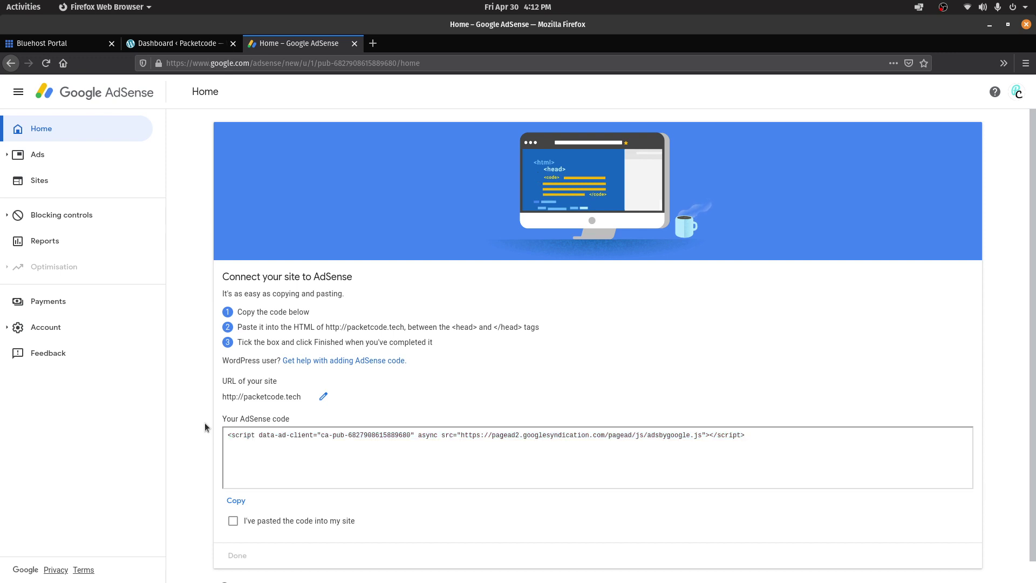
left_click(229, 434)
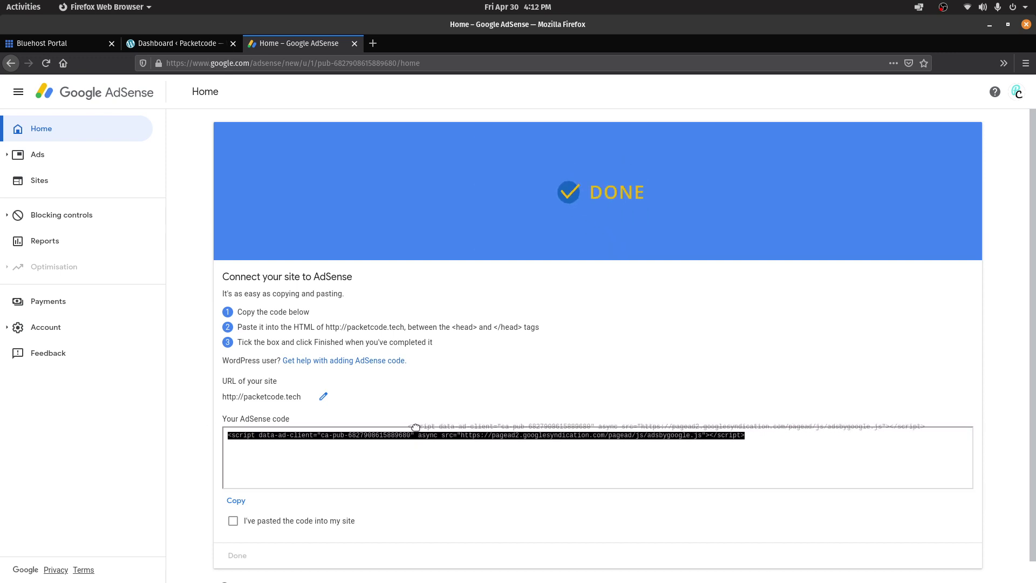
left_click(445, 435)
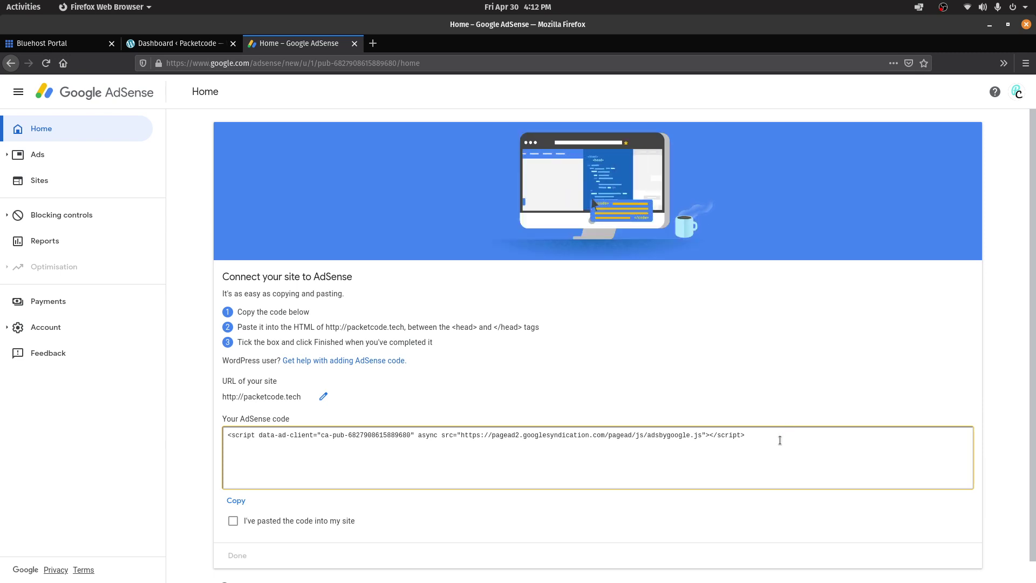
left_click_drag(771, 435, 721, 435)
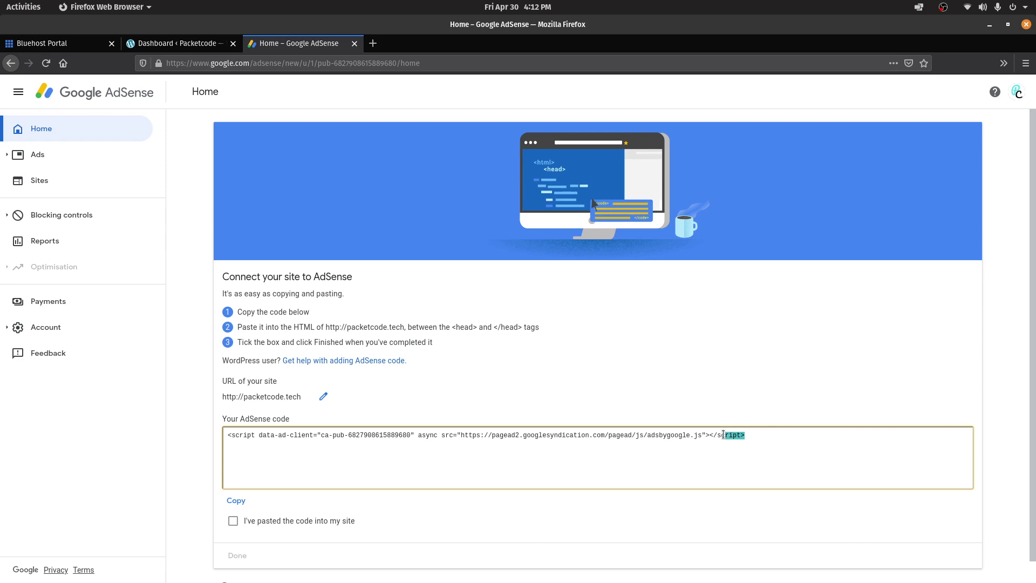
left_click(711, 415)
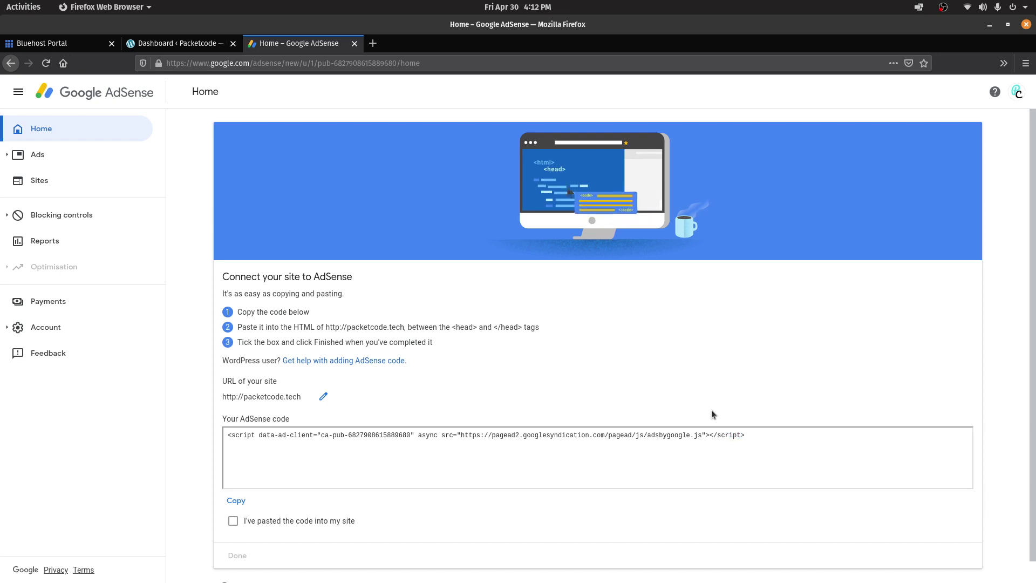
Step: Search 'site kit by google' under Plugins > Add New, then install and activate it
left_click(186, 45)
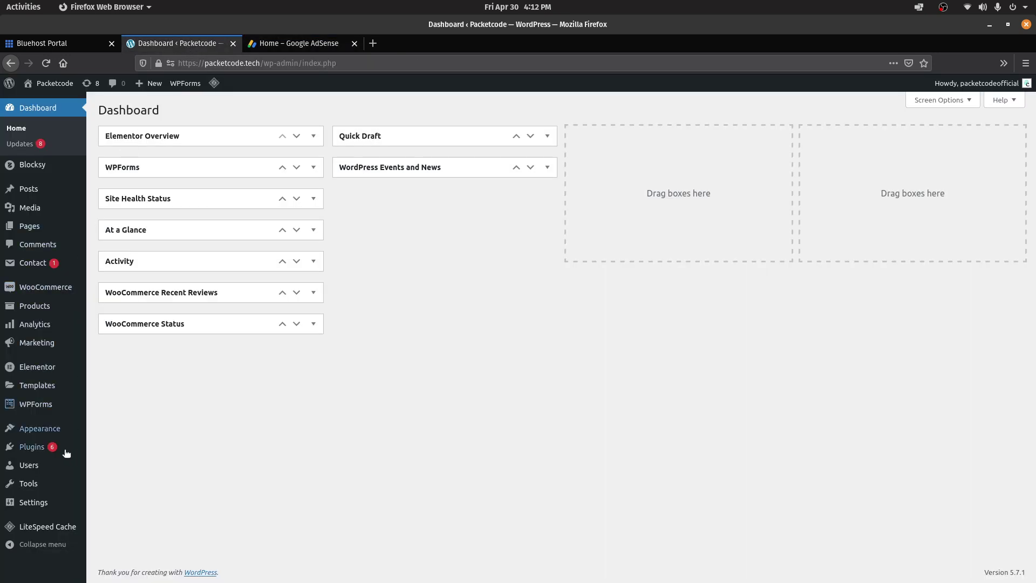
left_click(38, 448)
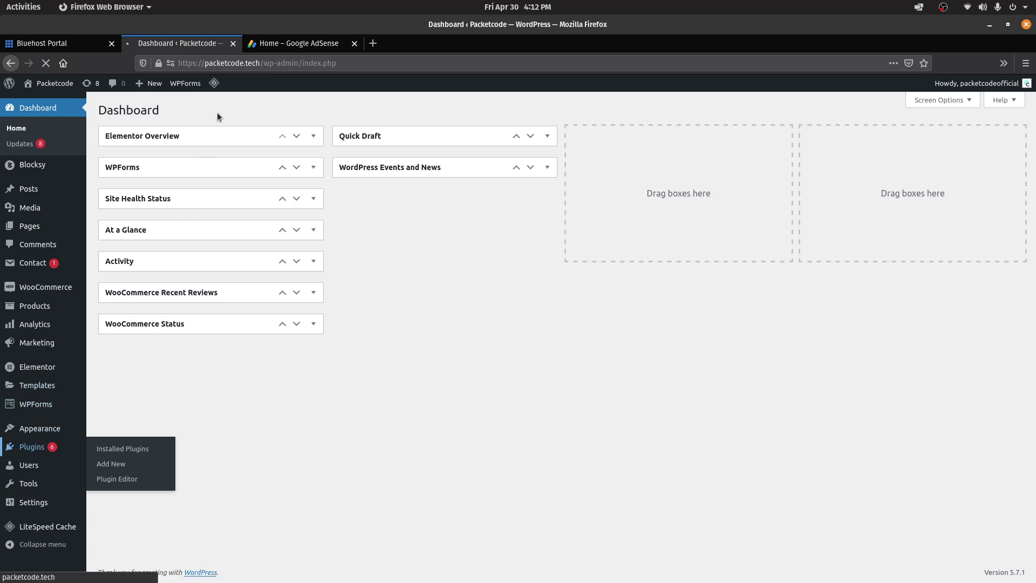
left_click(167, 111)
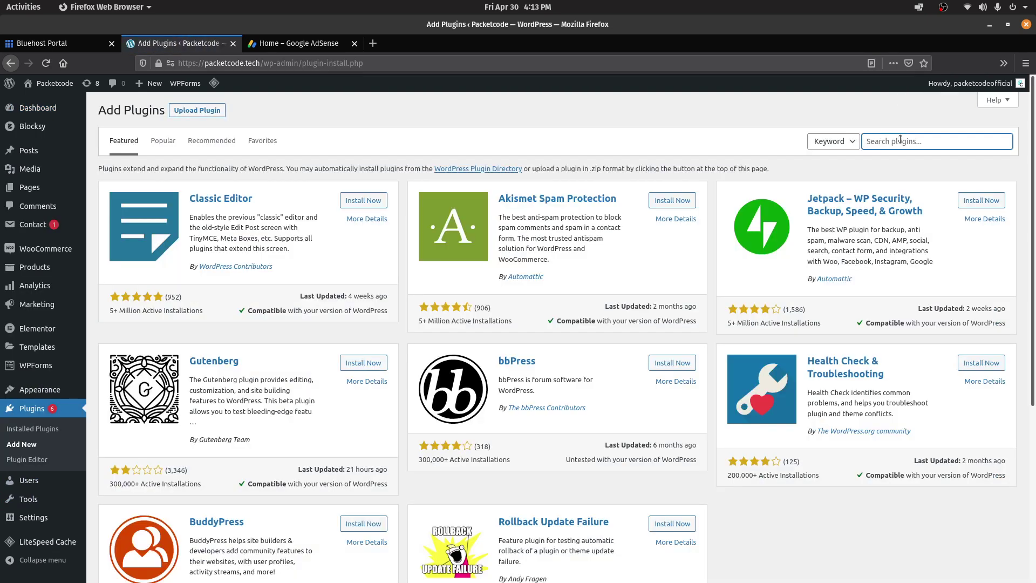
type("site kit by google")
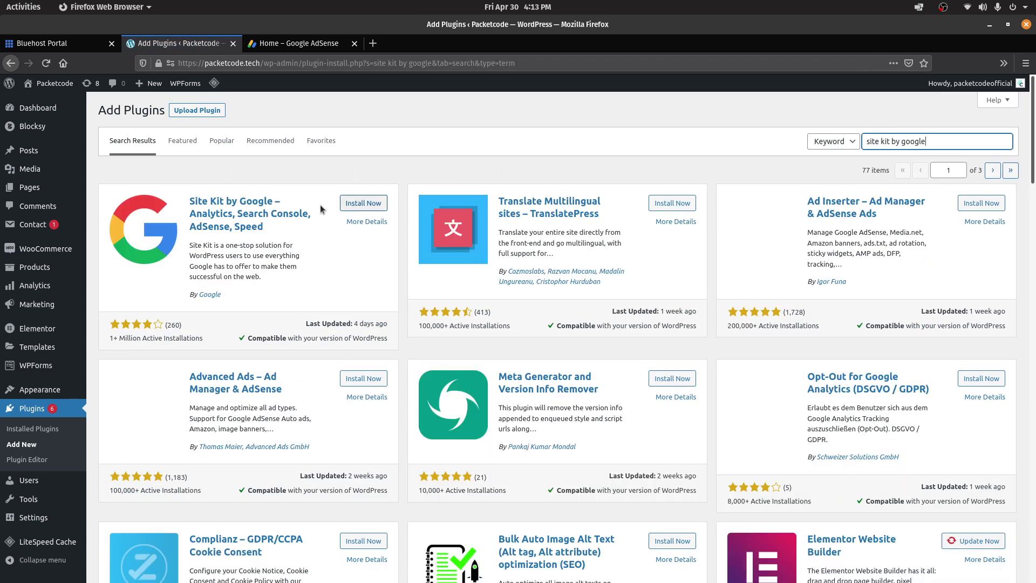
left_click(373, 204)
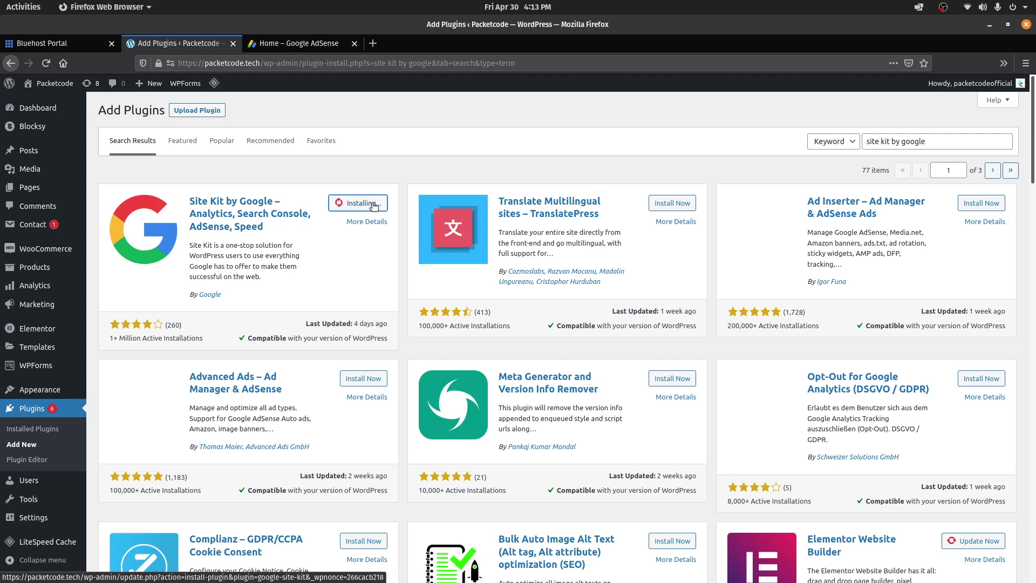
left_click(359, 204)
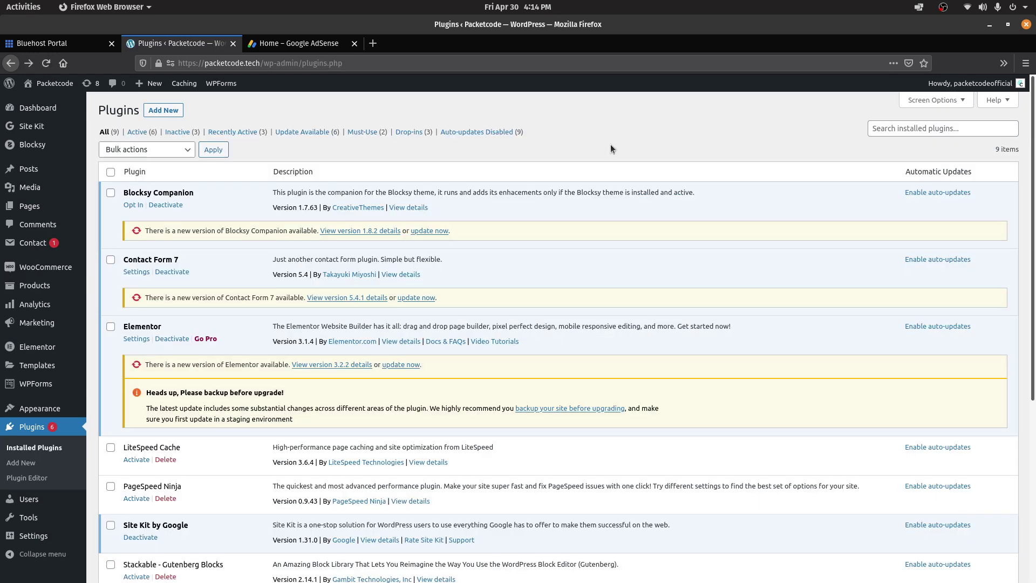
mouse_move(29, 129)
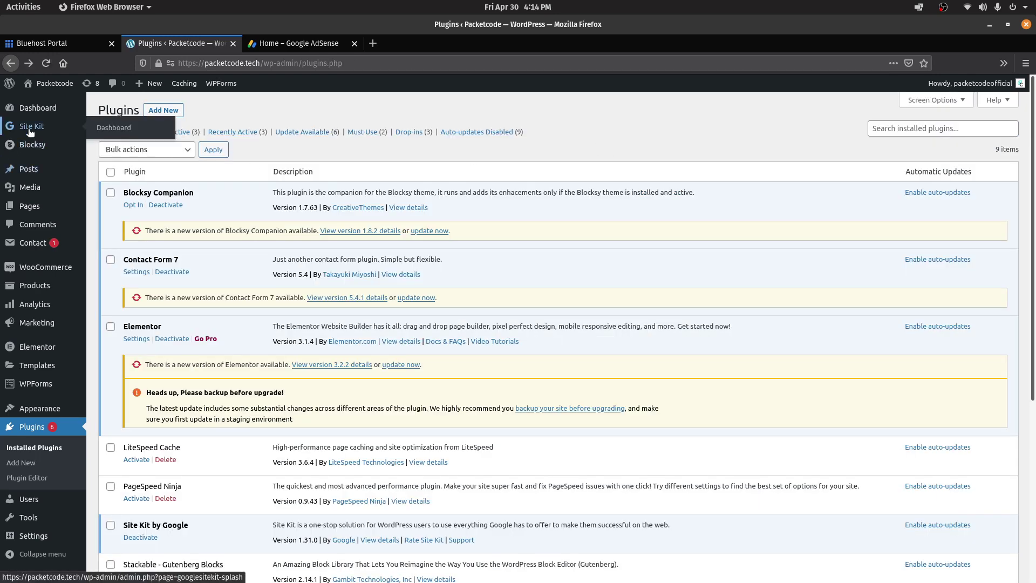
Step: Sign in to Site Kit with the owner's Google account and grant Search Console access
left_click(30, 130)
left_click(218, 281)
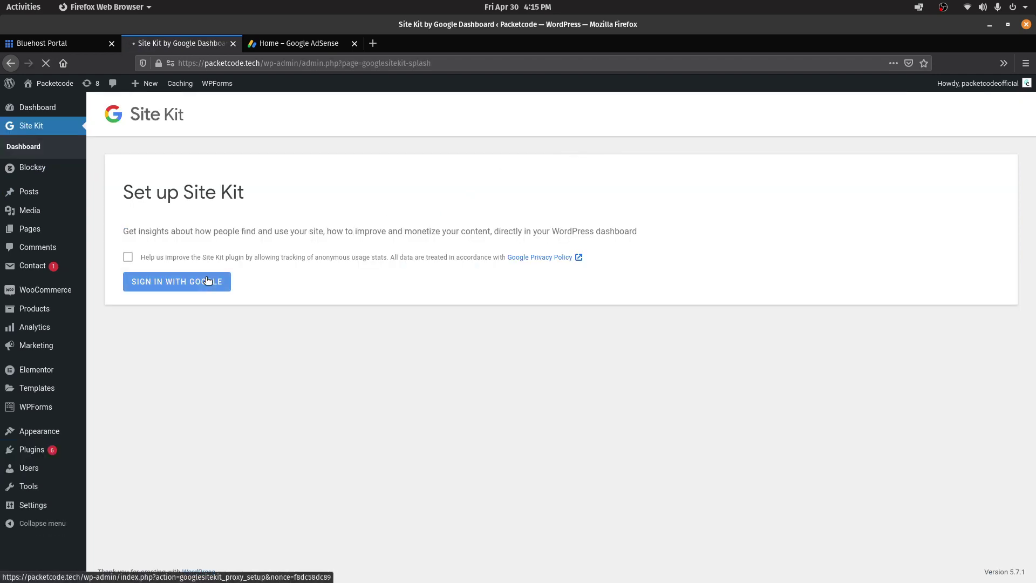
left_click(331, 384)
left_click(435, 338)
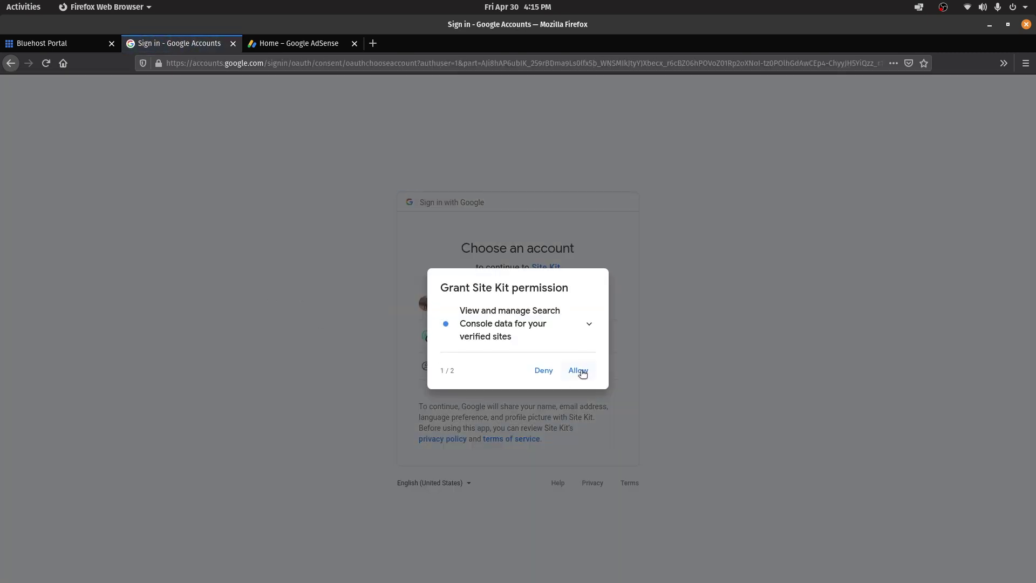
left_click(577, 370)
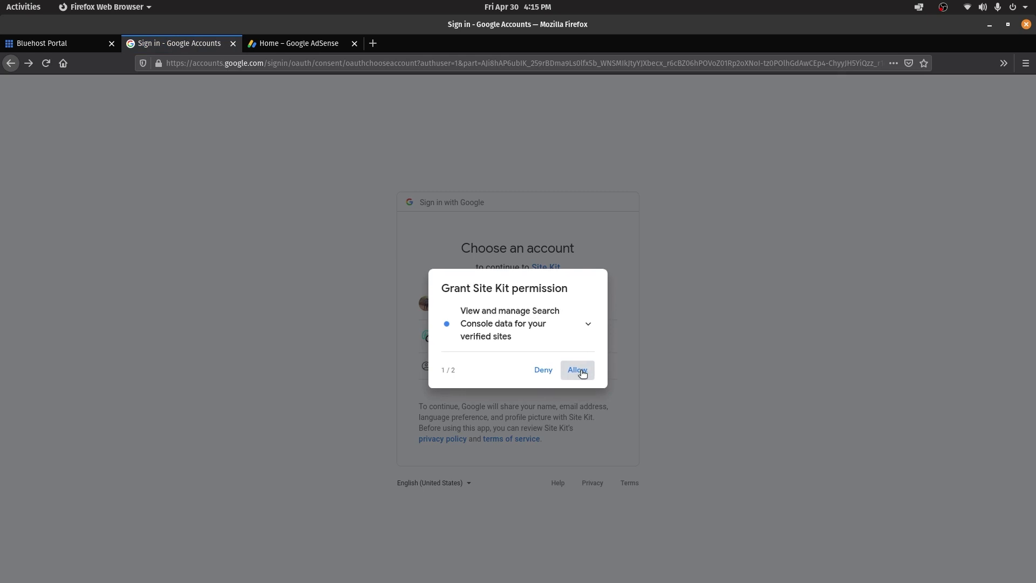
left_click(576, 370)
left_click(597, 518)
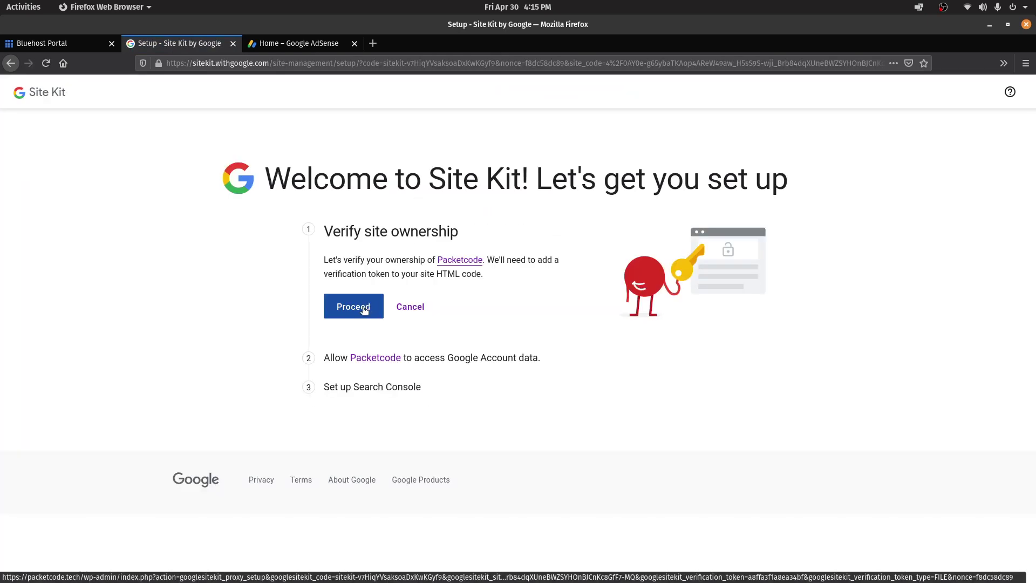
Step: Verify site ownership, allow Google Account data access, and add Packetcode to Search Console
left_click(364, 310)
left_click_drag(328, 227, 370, 223)
left_click(423, 226)
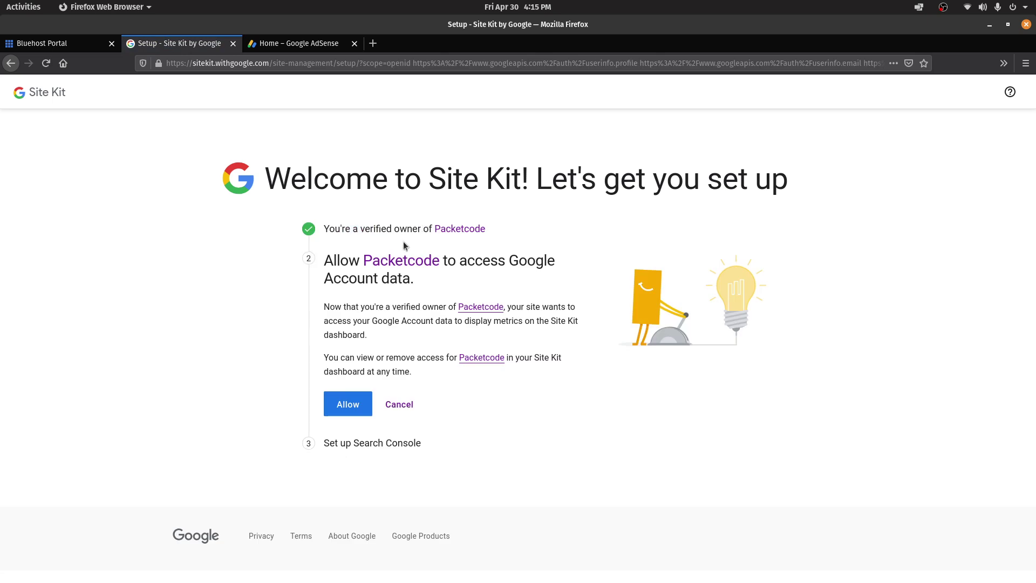
left_click(354, 406)
left_click_drag(325, 290, 490, 280)
left_click(531, 280)
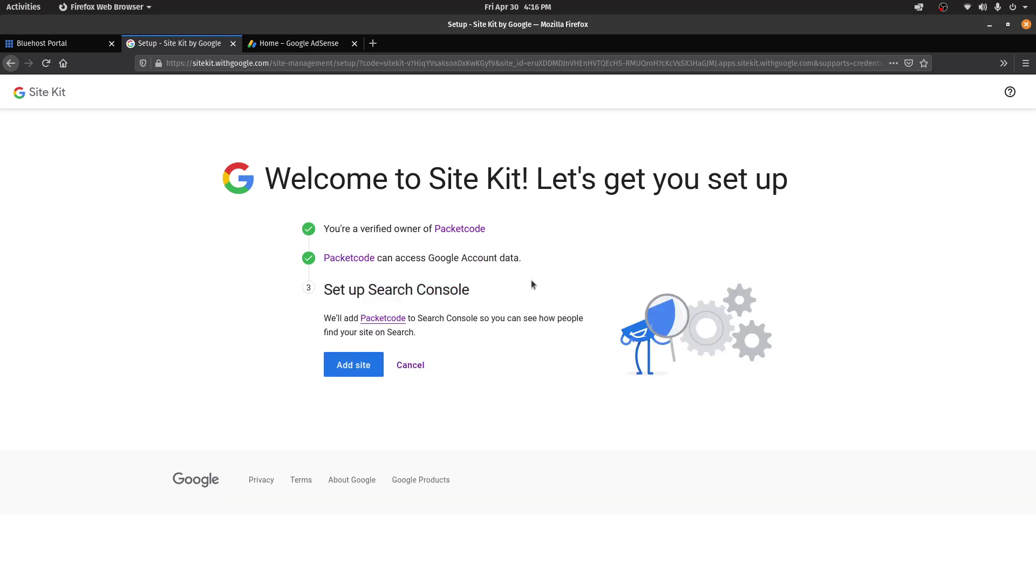
left_click(351, 364)
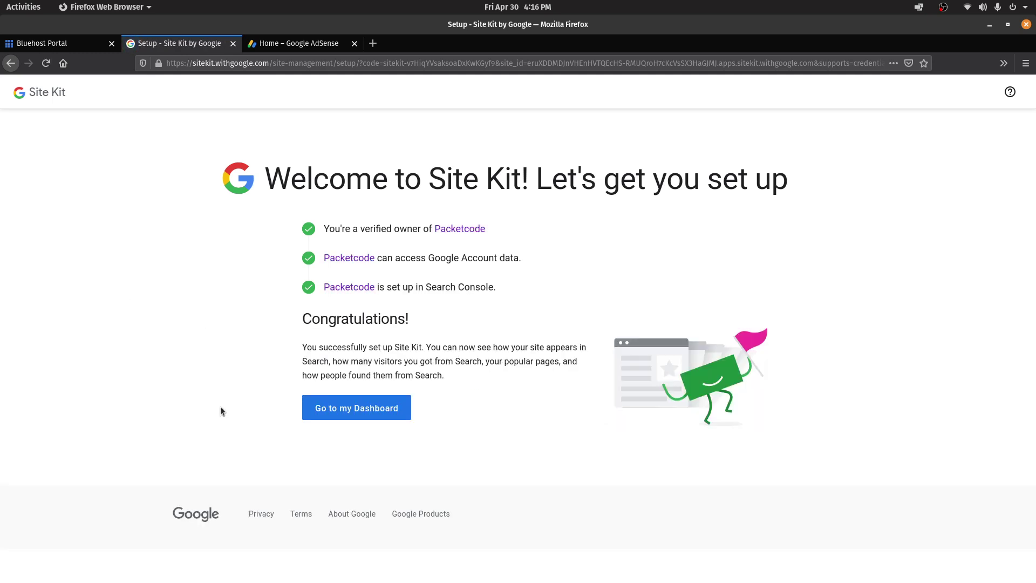
Step: Connect AdSense from the Site Kit dashboard and open the AdSense account link in a new tab
left_click(345, 408)
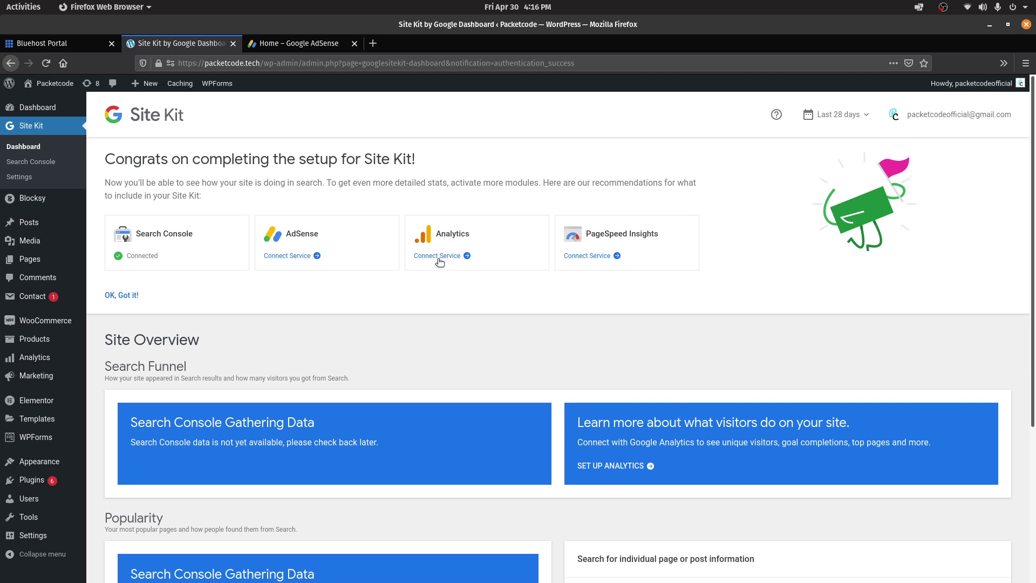
left_click(295, 256)
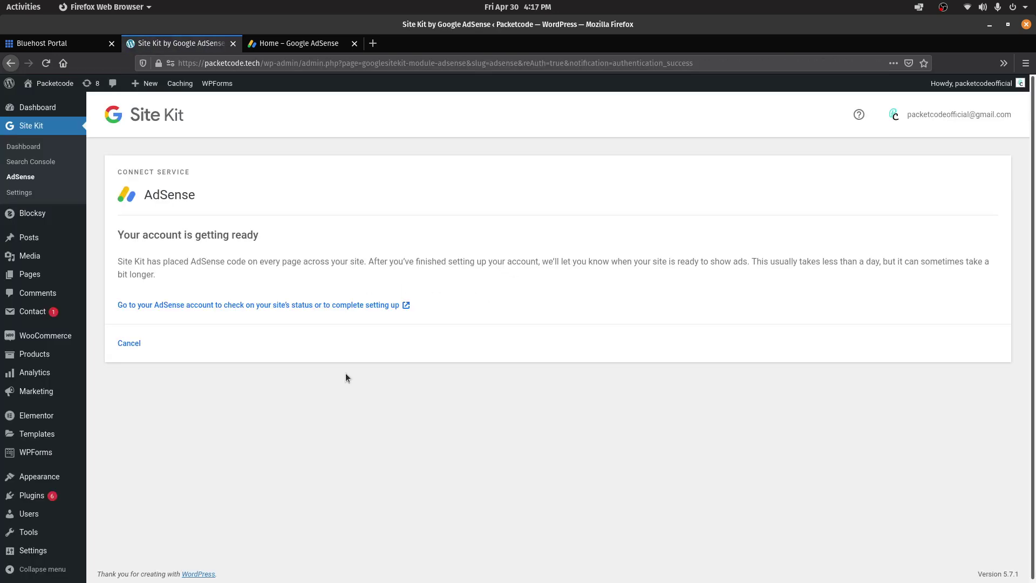
left_click_drag(118, 233, 263, 235)
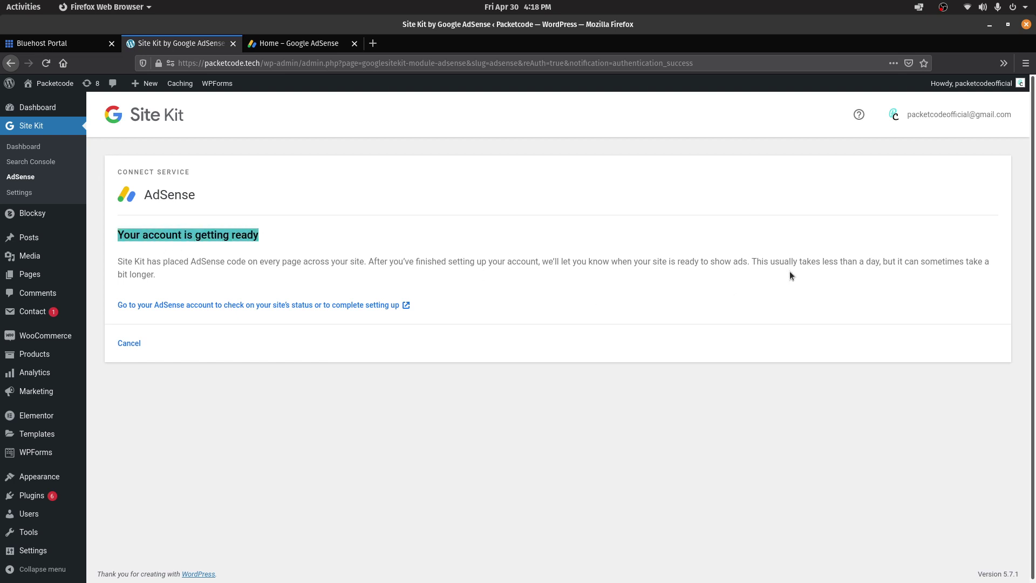
left_click_drag(821, 262, 867, 262)
left_click_drag(155, 274, 114, 265)
left_click(166, 348)
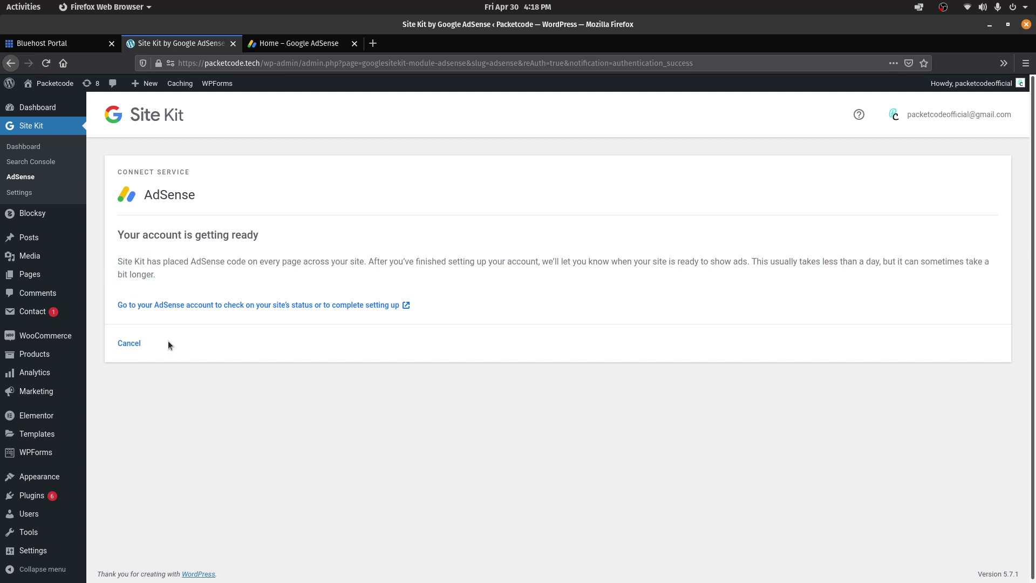
right_click(178, 306)
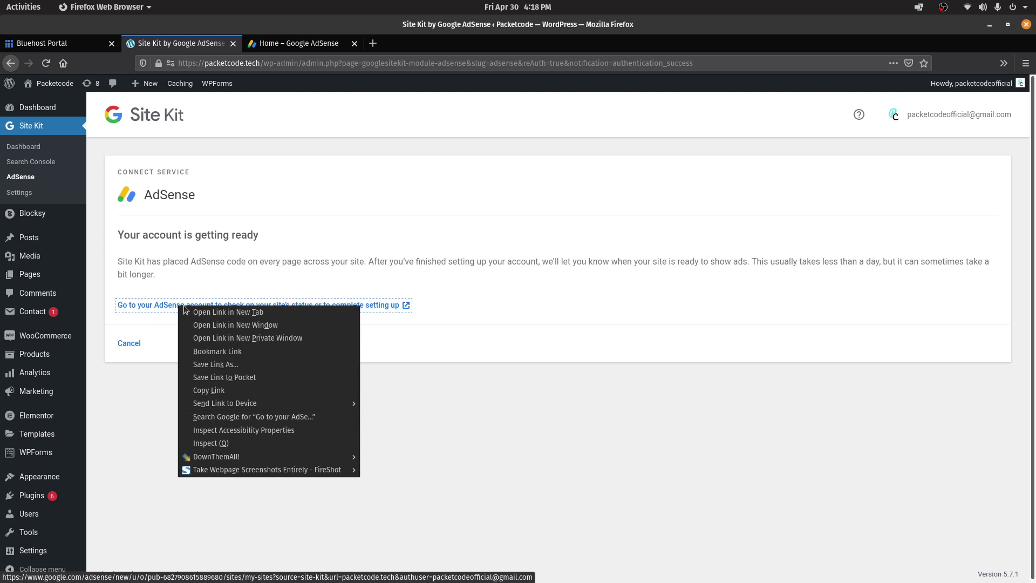
left_click(187, 309)
Step: Save packetcode.tech as a new site in AdSense
left_click(293, 44)
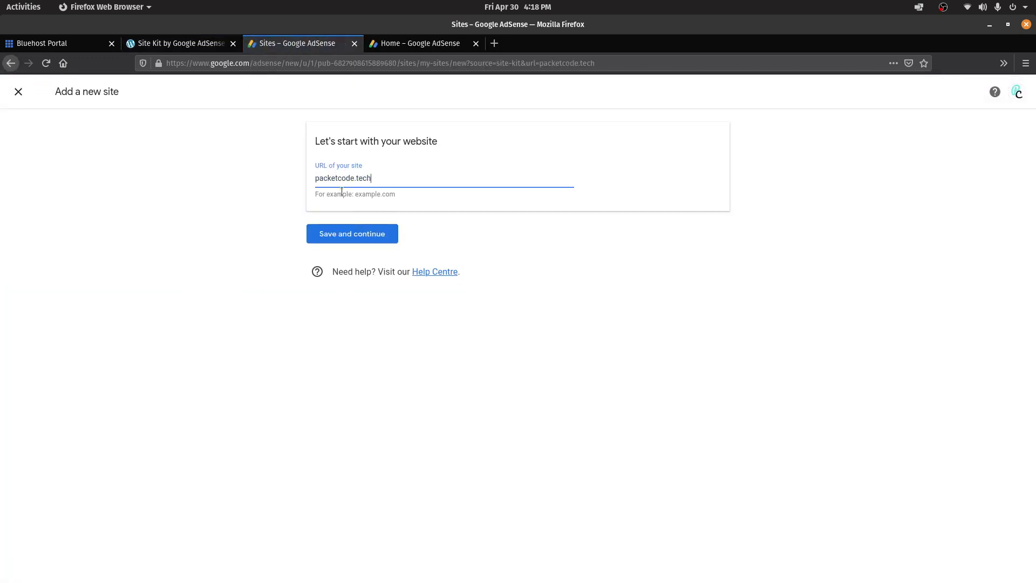
left_click(316, 137)
left_click_drag(316, 137, 443, 139)
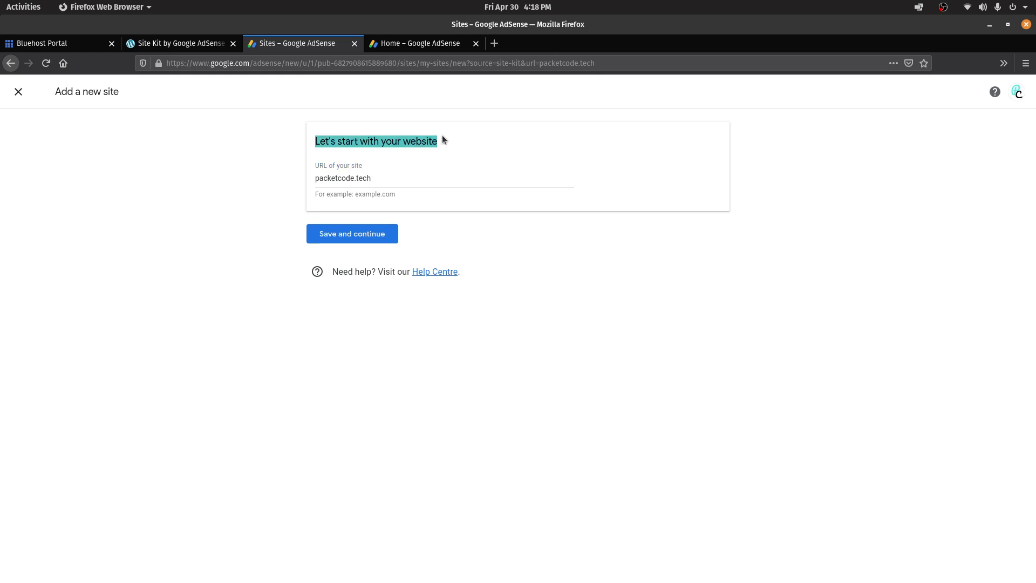
left_click(370, 242)
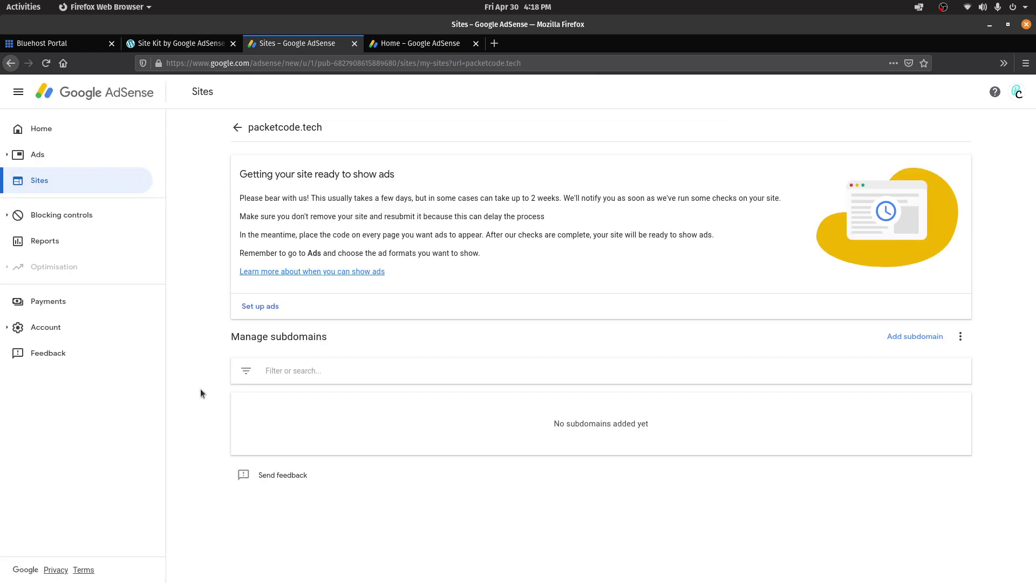
left_click_drag(248, 174, 414, 176)
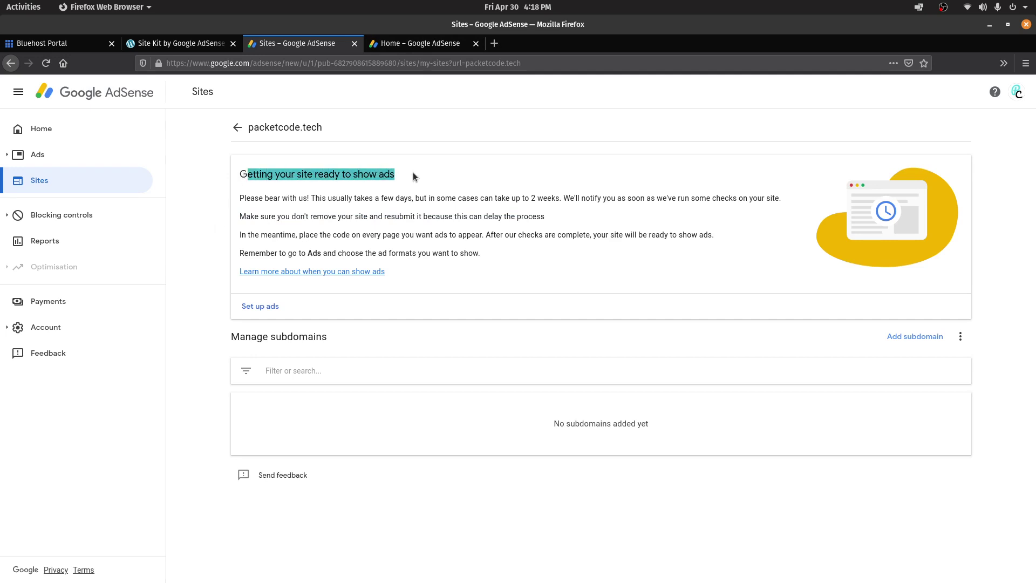
Step: Confirm the code is pasted into the site, finish with Done, and close the Home tab
left_click(412, 48)
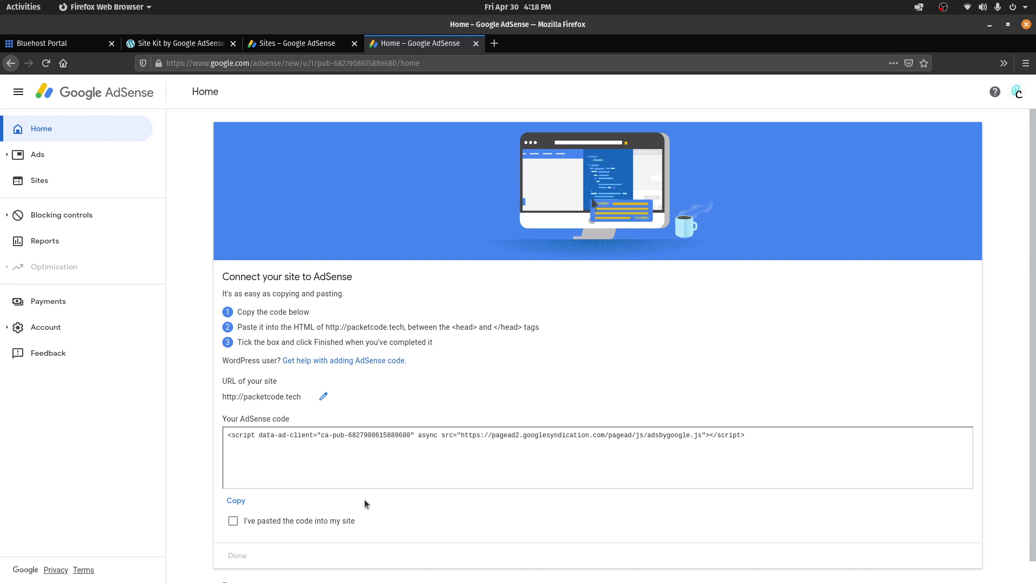
left_click(241, 521)
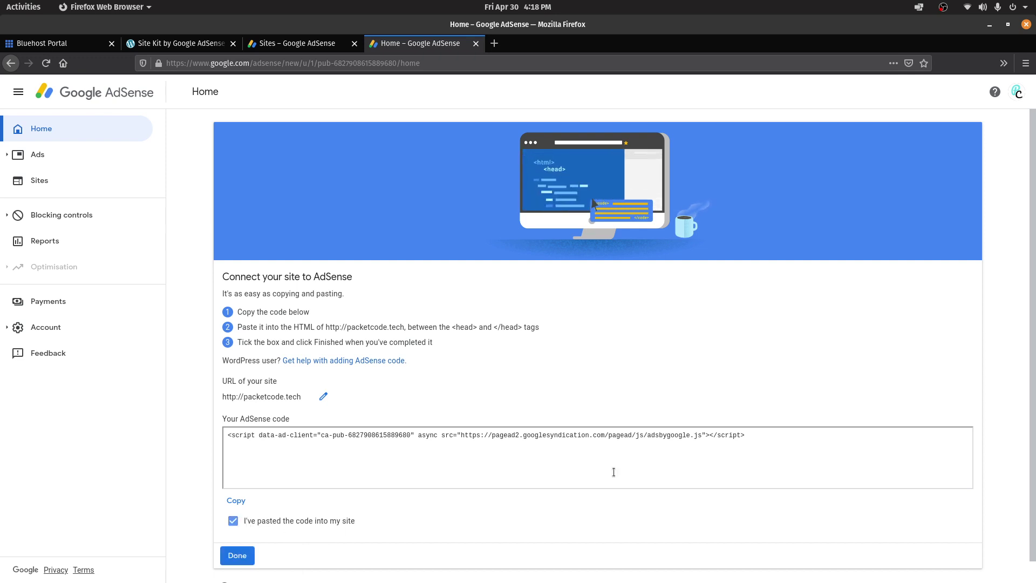
scroll(989, 419, "down", 1)
left_click(242, 536)
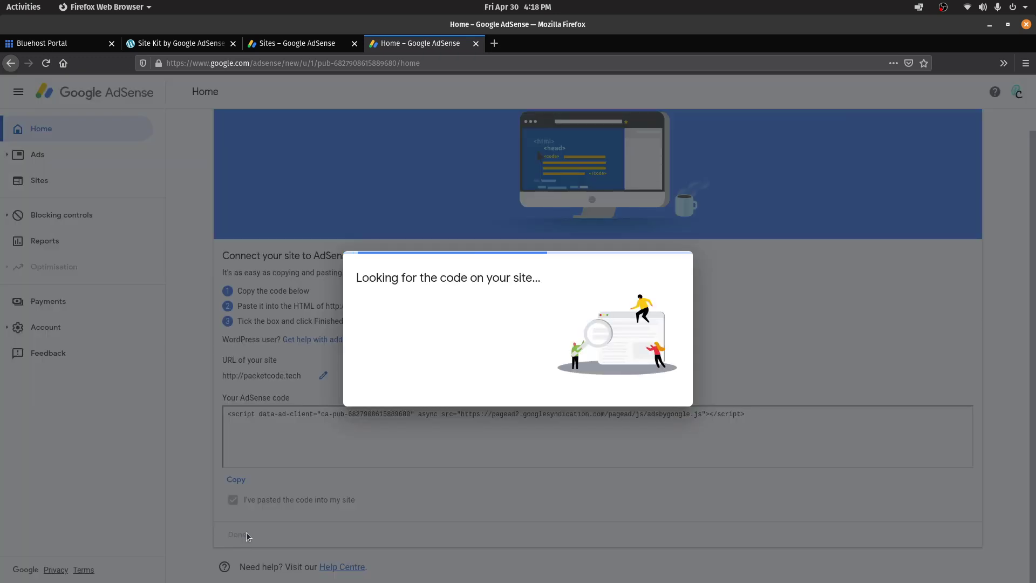
left_click(378, 393)
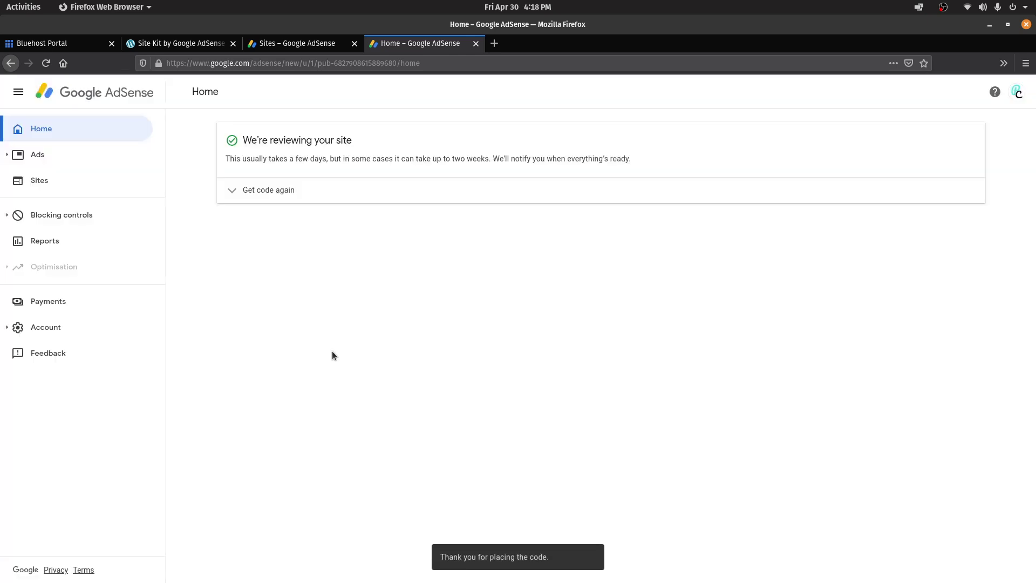
left_click_drag(295, 159, 480, 167)
left_click(441, 203)
left_click_drag(396, 159, 497, 156)
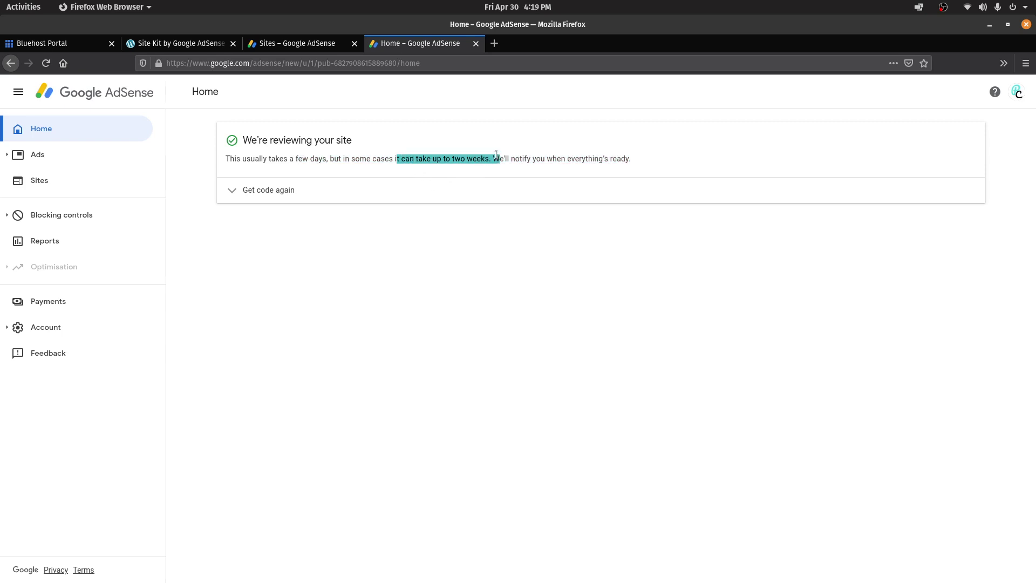
left_click_drag(396, 158, 225, 159)
left_click(483, 185)
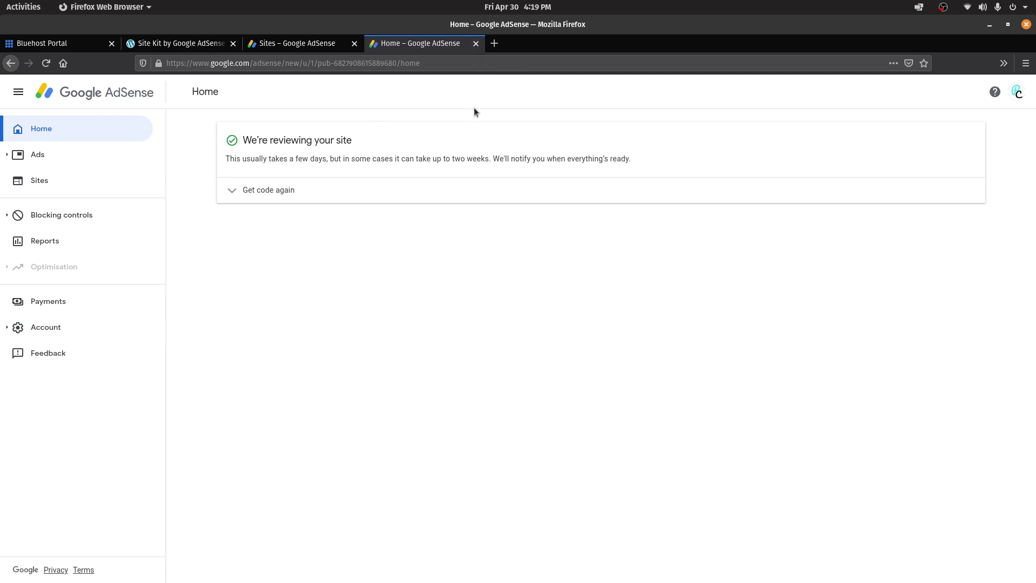
left_click(475, 43)
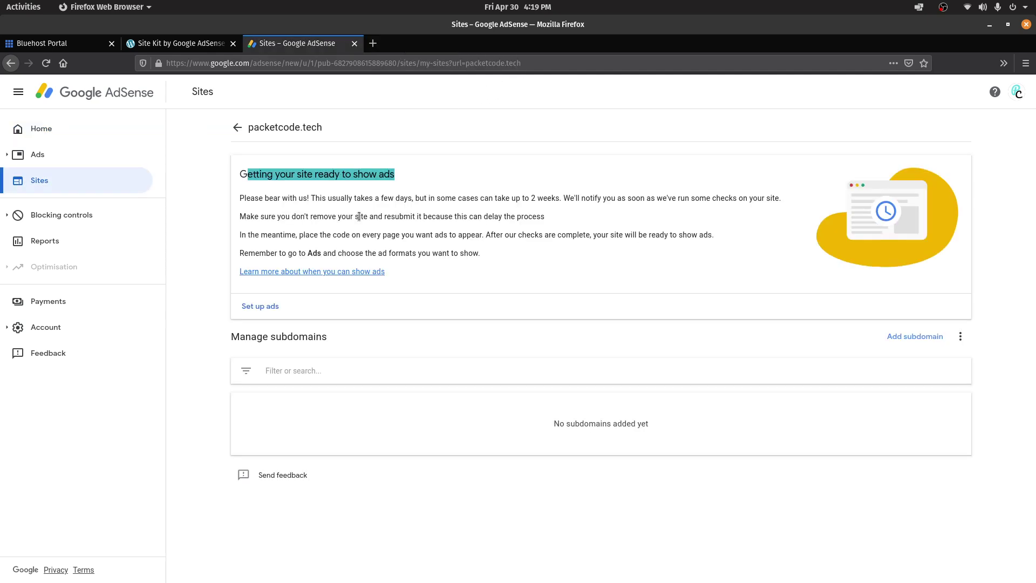
Step: Go through the Auto ads introduction under Ads and switch to the By ad unit view
left_click(65, 153)
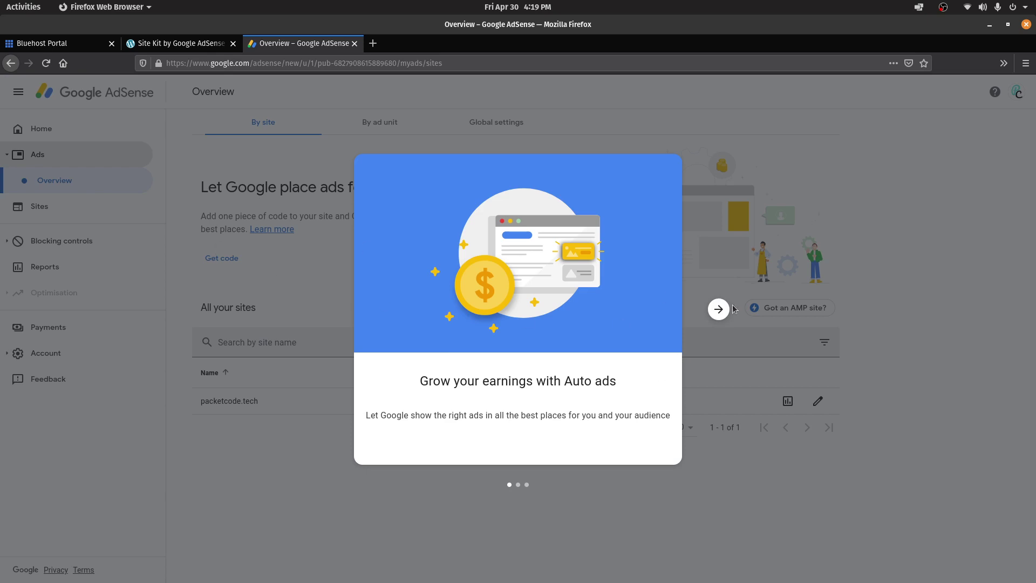
left_click(718, 312)
left_click(718, 311)
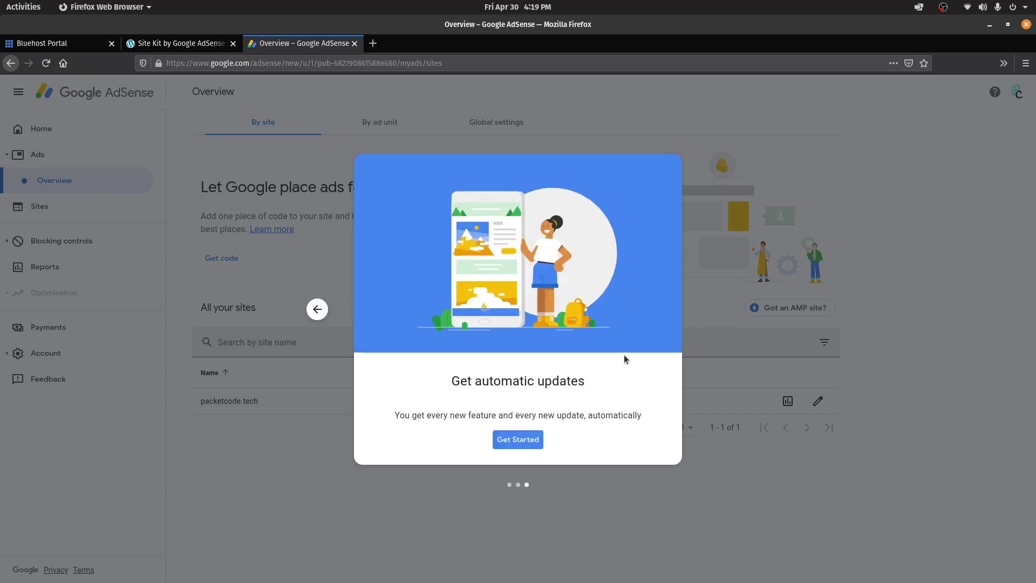
left_click(518, 439)
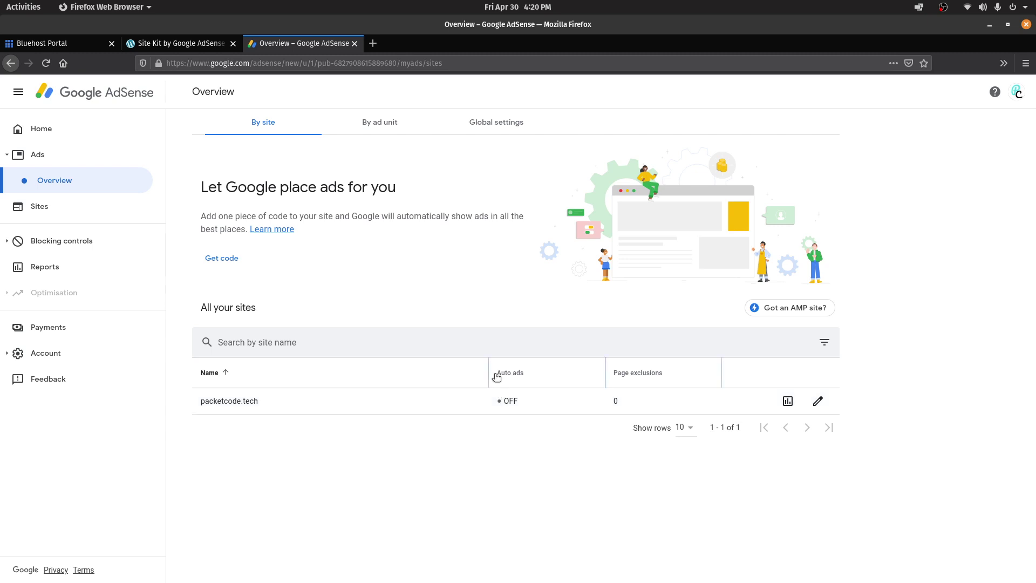
left_click(384, 129)
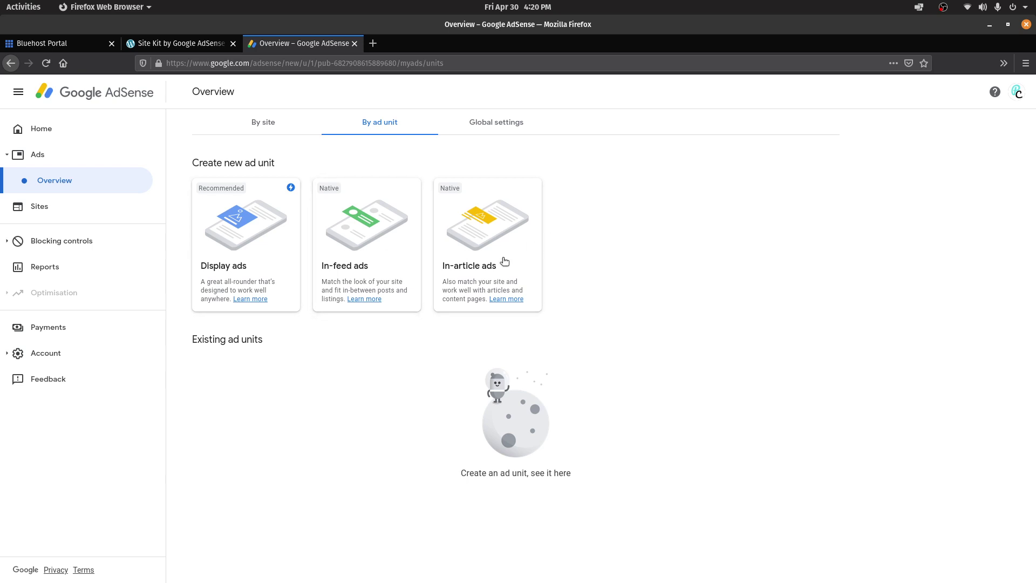
Step: Create a responsive display ad unit named 'sidebar' and copy its generated ad code
left_click(248, 260)
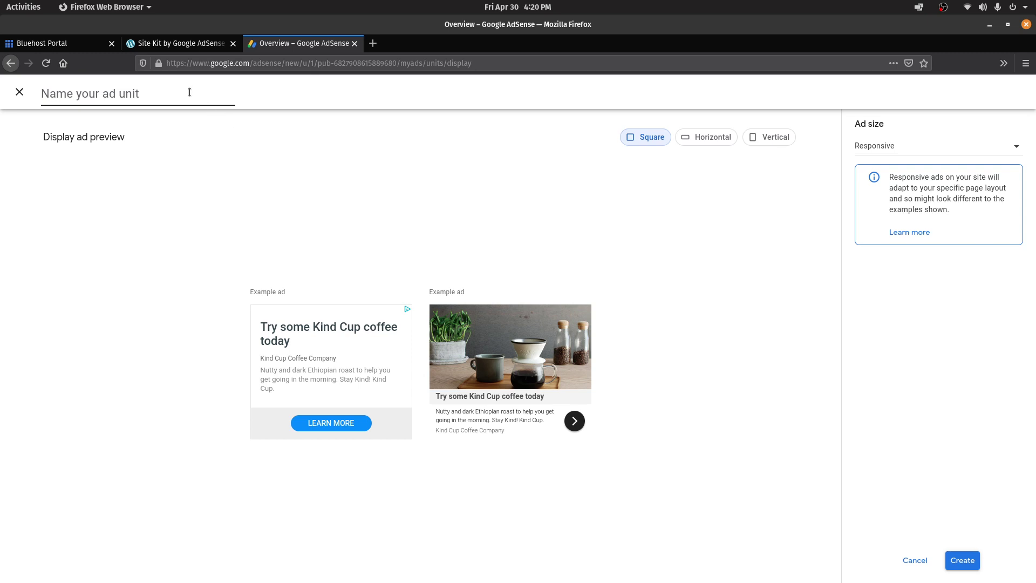
type("sidebar")
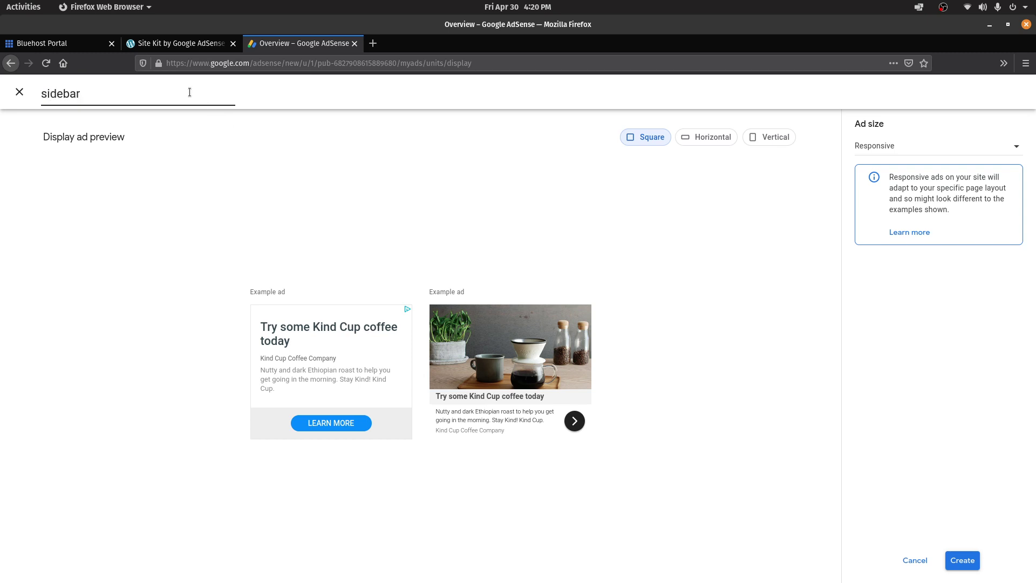
left_click(880, 147)
left_click(888, 158)
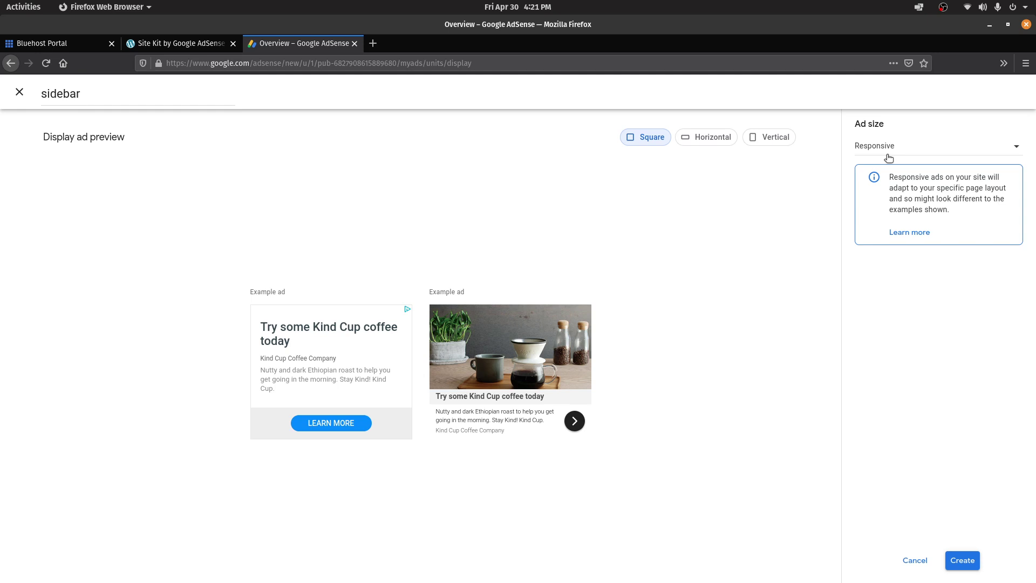
left_click(961, 563)
left_click_drag(324, 248, 387, 368)
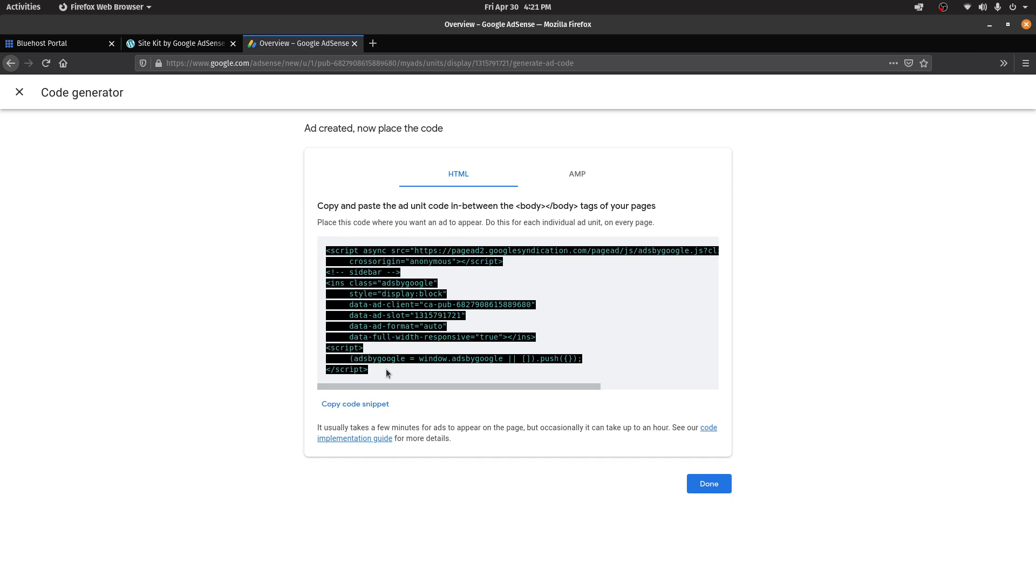
left_click(368, 405)
left_click(231, 354)
Step: Add a Custom HTML widget with the pasted AdSense code to Main Sidebar and save it
key("ctrl+Page_Up")
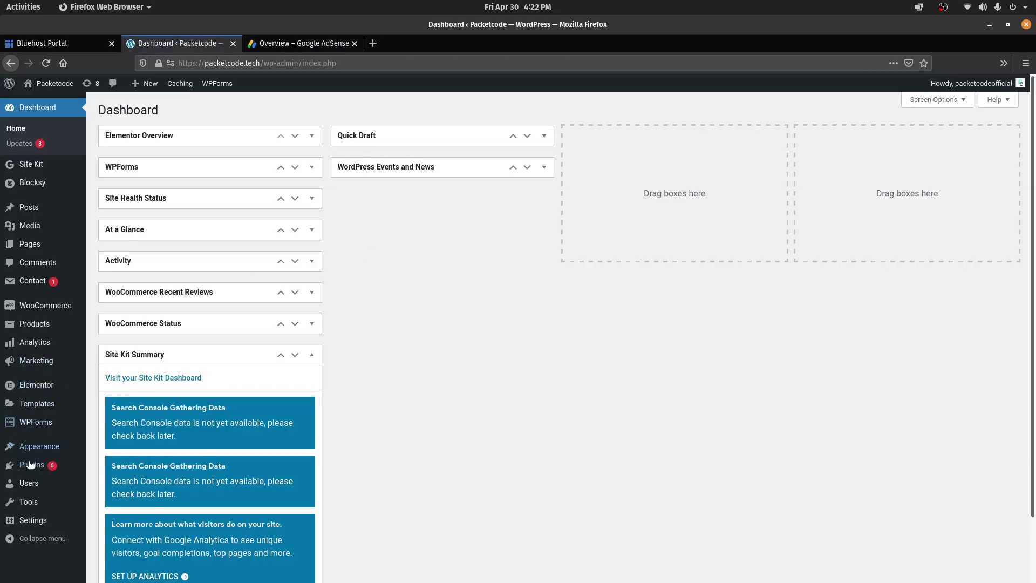
left_click(44, 452)
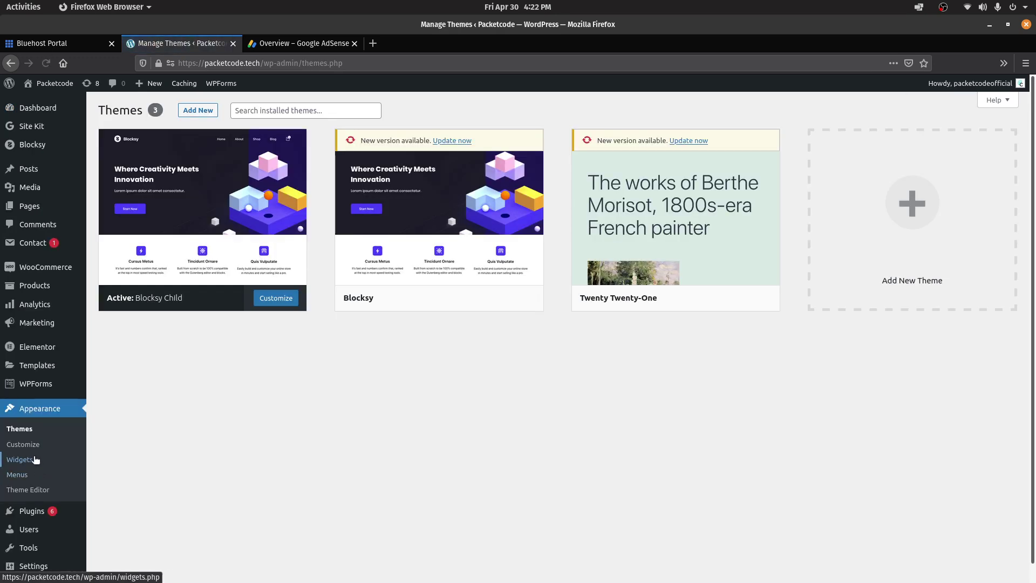
left_click(34, 460)
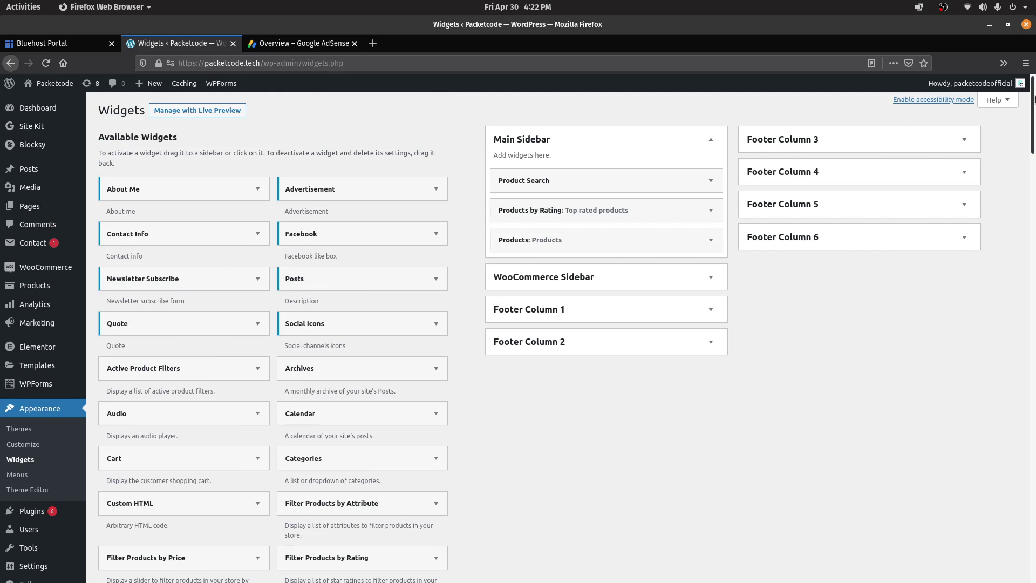
scroll(182, 216, "down", 5)
left_click_drag(144, 240, 521, 182)
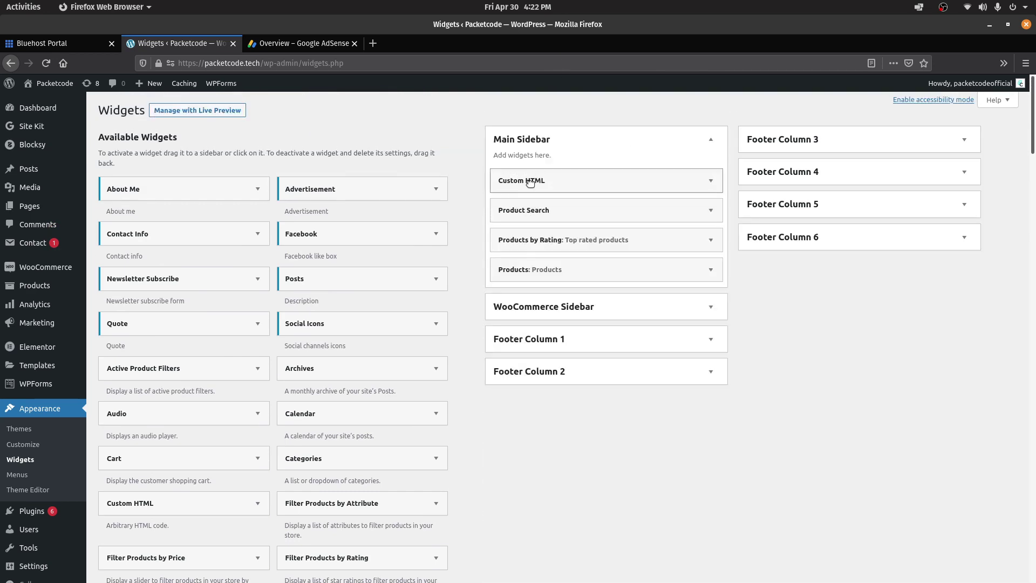
left_click(526, 181)
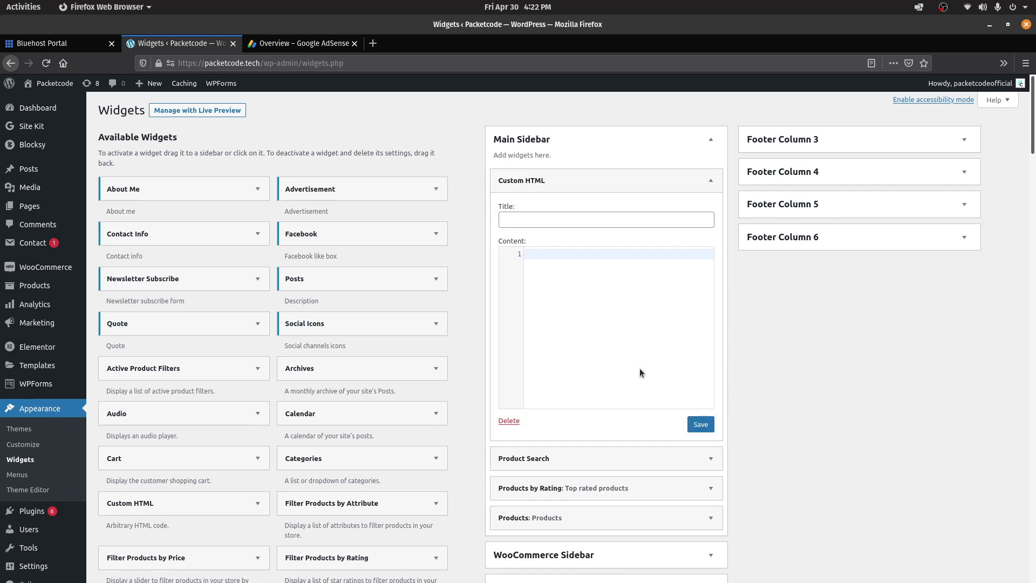
key("ctrl+v")
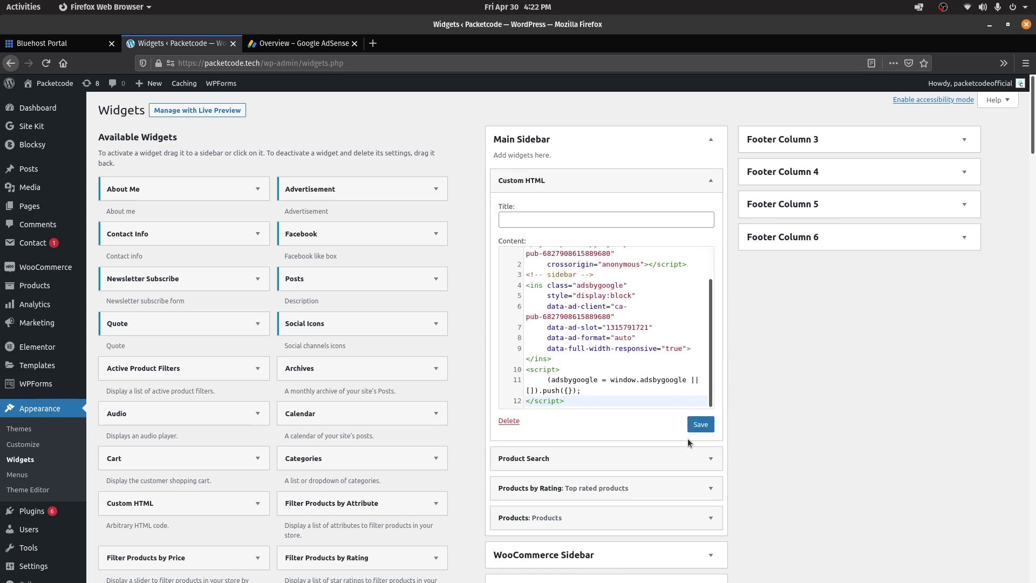
left_click(701, 425)
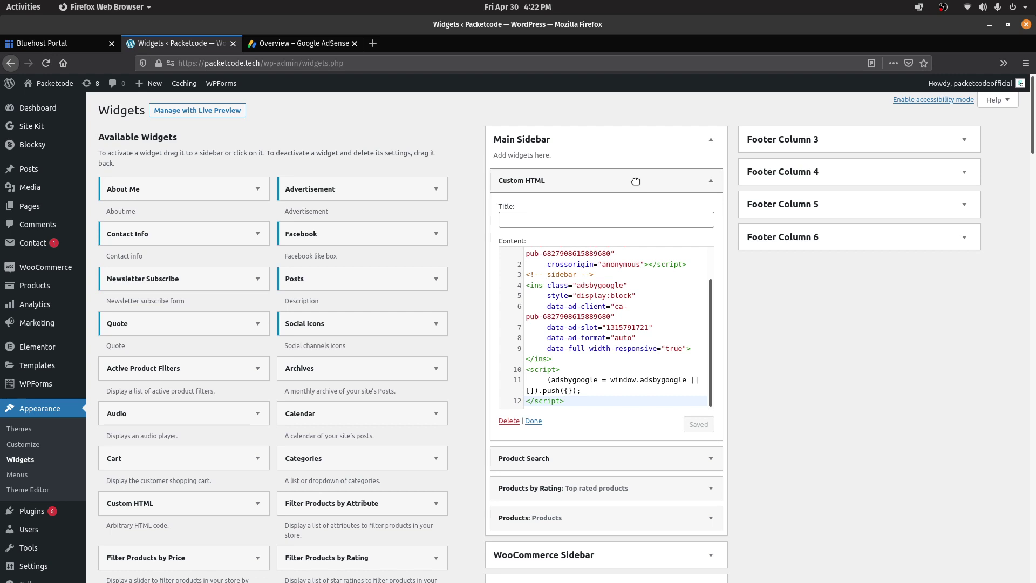
left_click(636, 181)
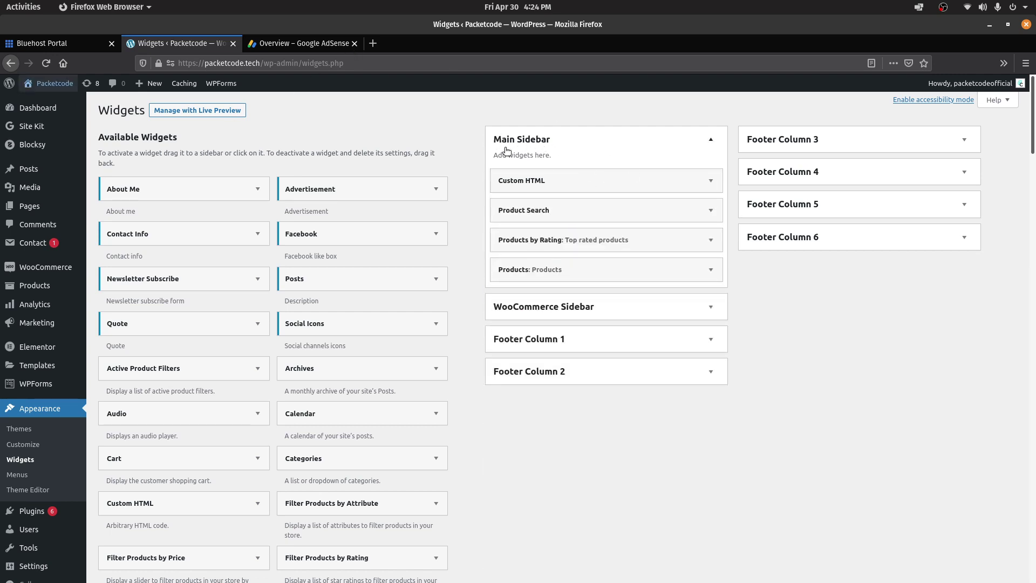
left_click(541, 185)
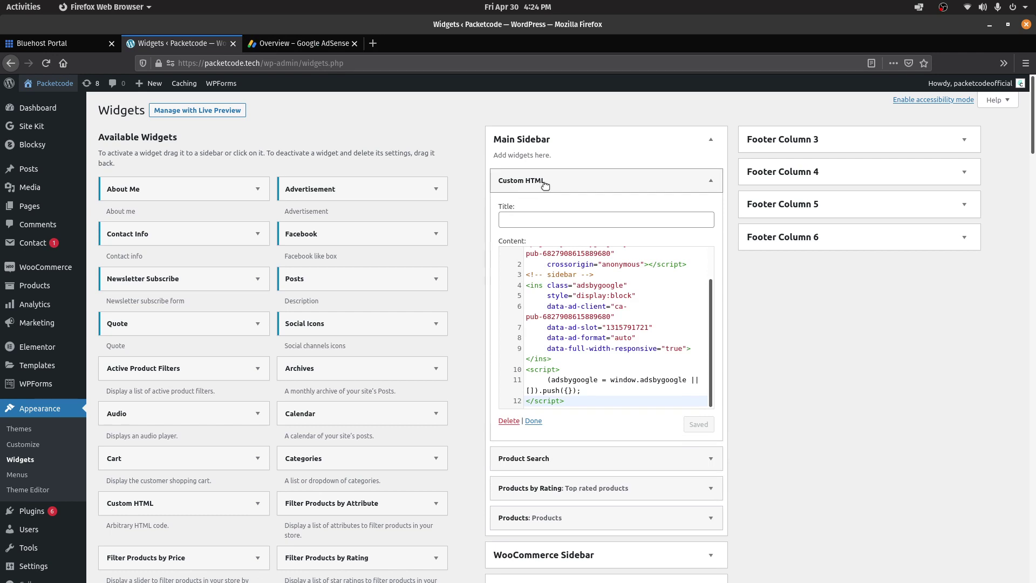
left_click(545, 185)
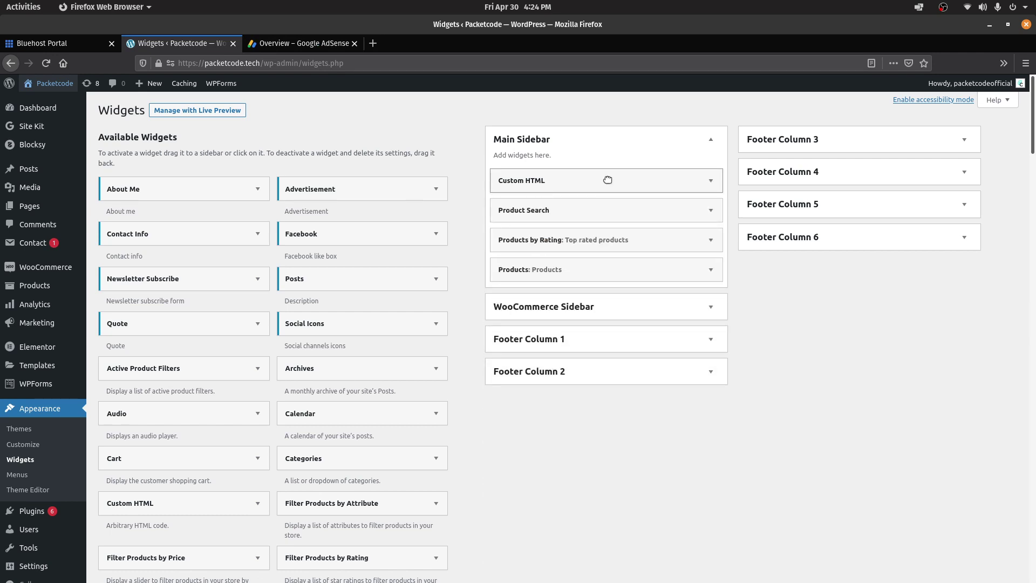
left_click(52, 172)
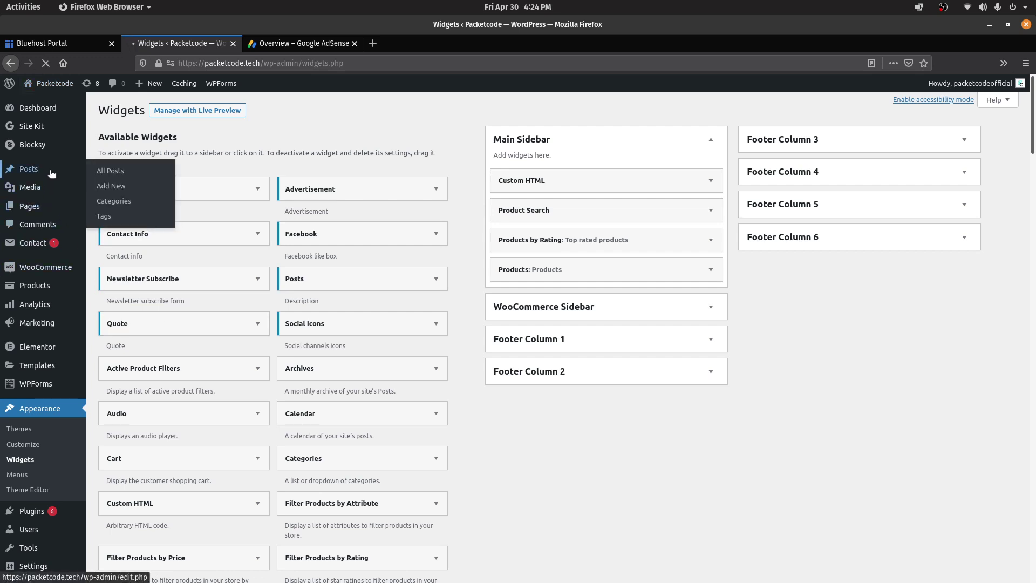
Step: Edit the Hello world! post, inserting a Custom HTML block and then undoing it
left_click(153, 190)
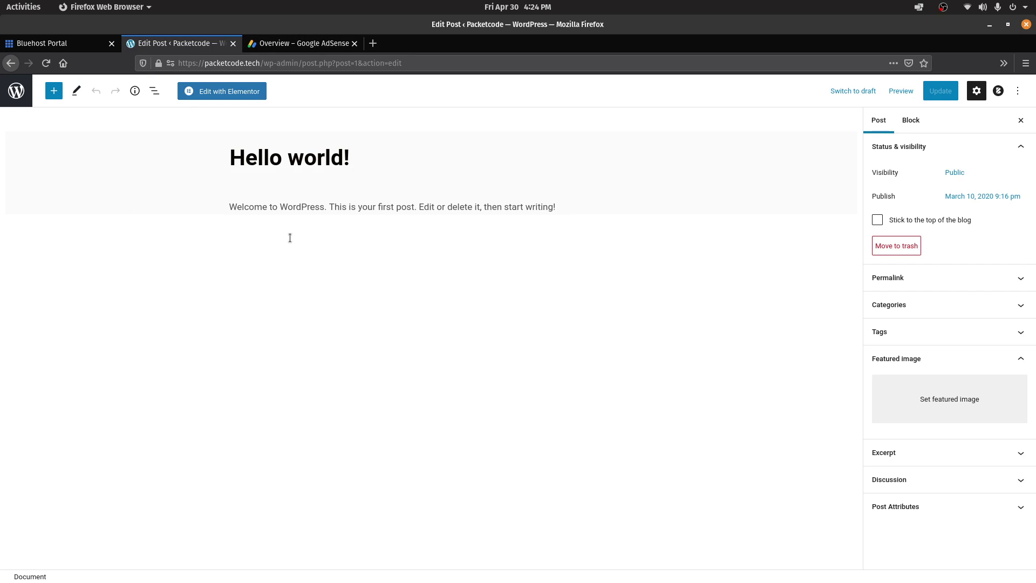
left_click(54, 90)
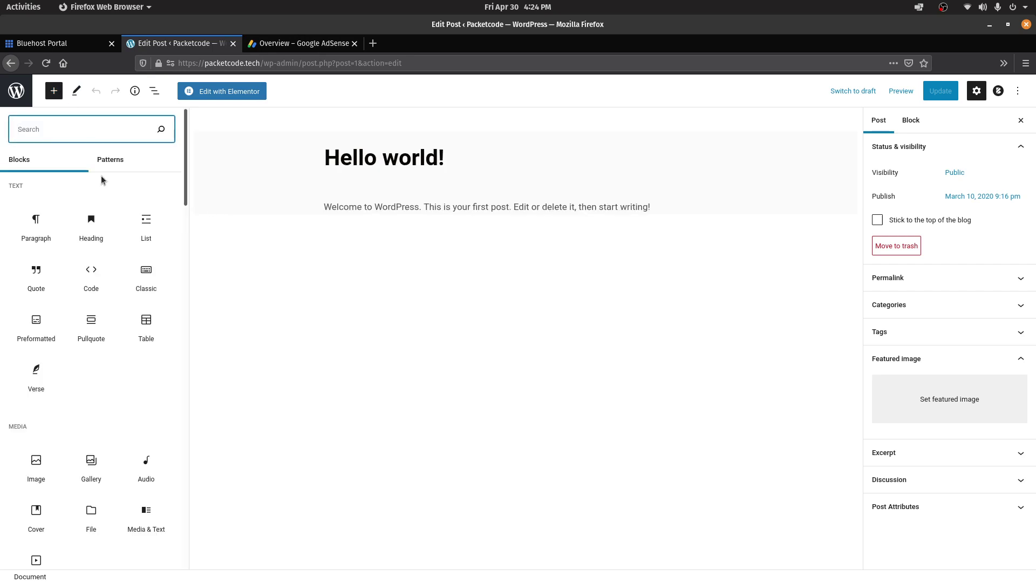
type("html")
left_click_drag(35, 209, 696, 219)
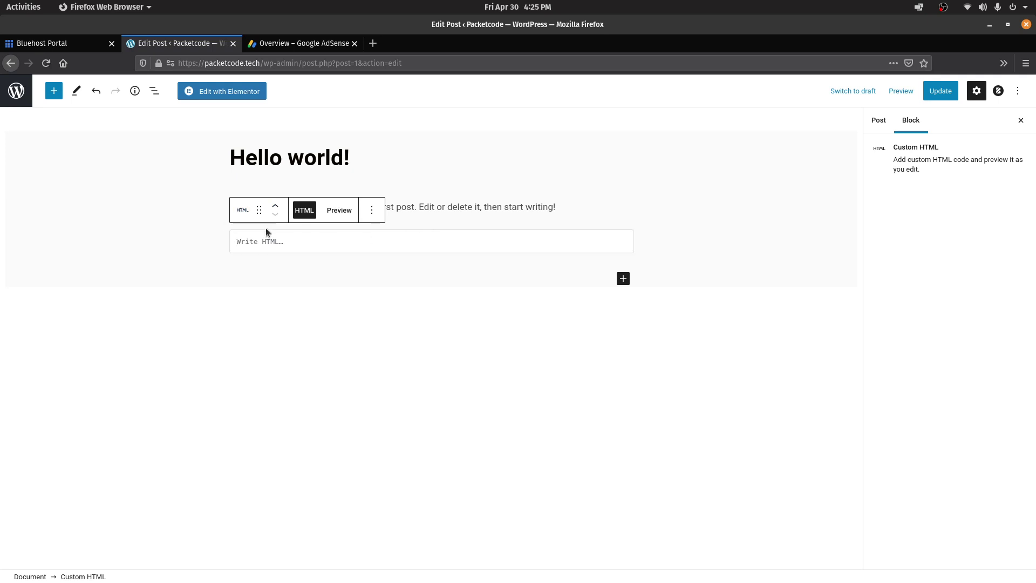
key("ctrl+z")
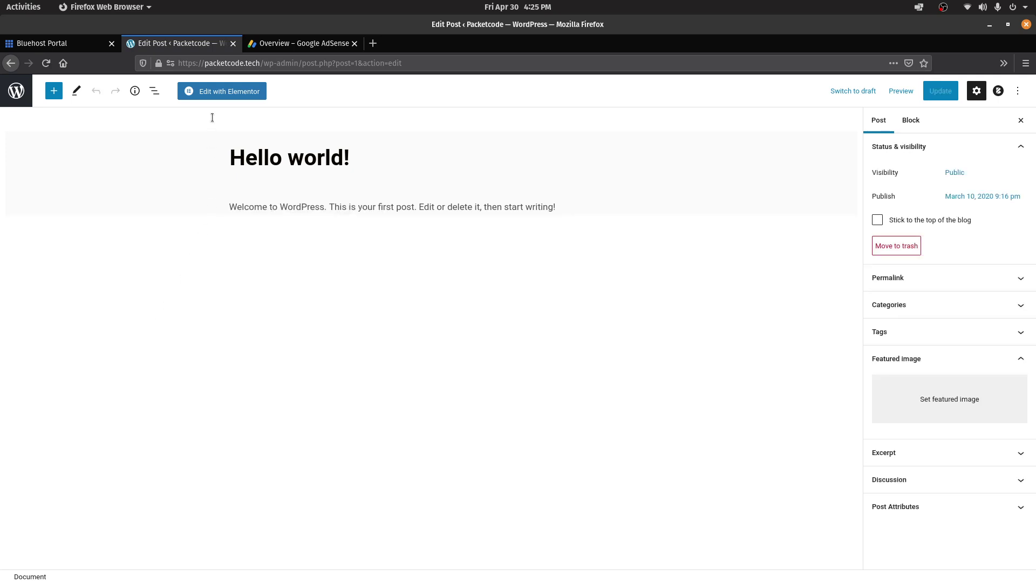
left_click(219, 95)
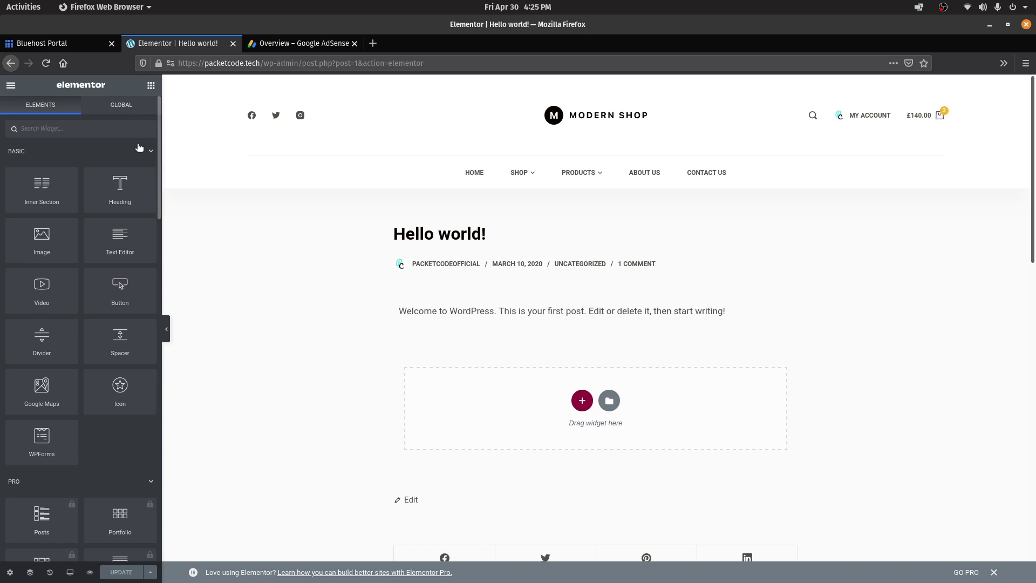
Step: Place an HTML widget below the Hello world! post text and paste the AdSense code into it
left_click(118, 133)
type("html")
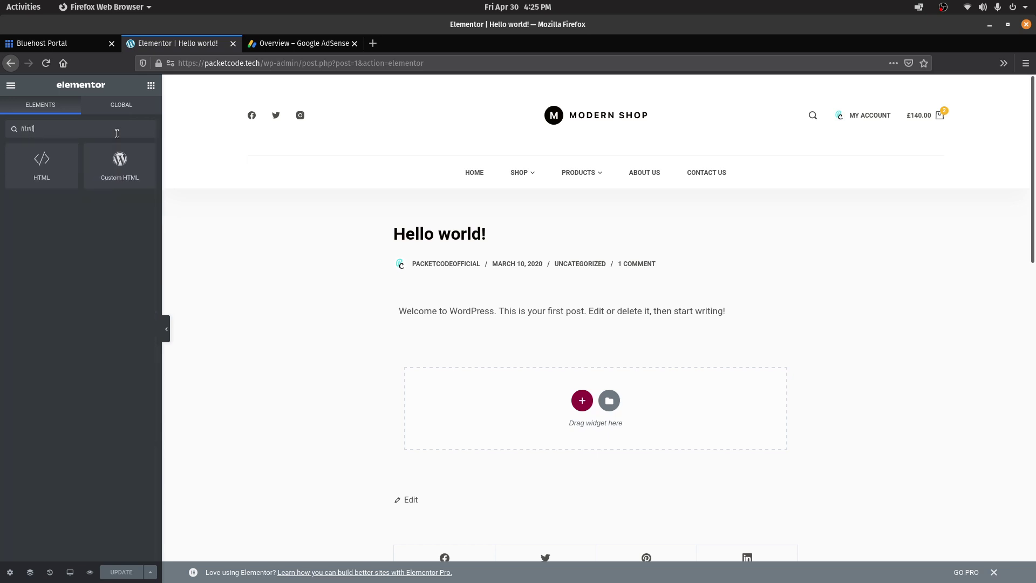
left_click_drag(42, 162, 526, 398)
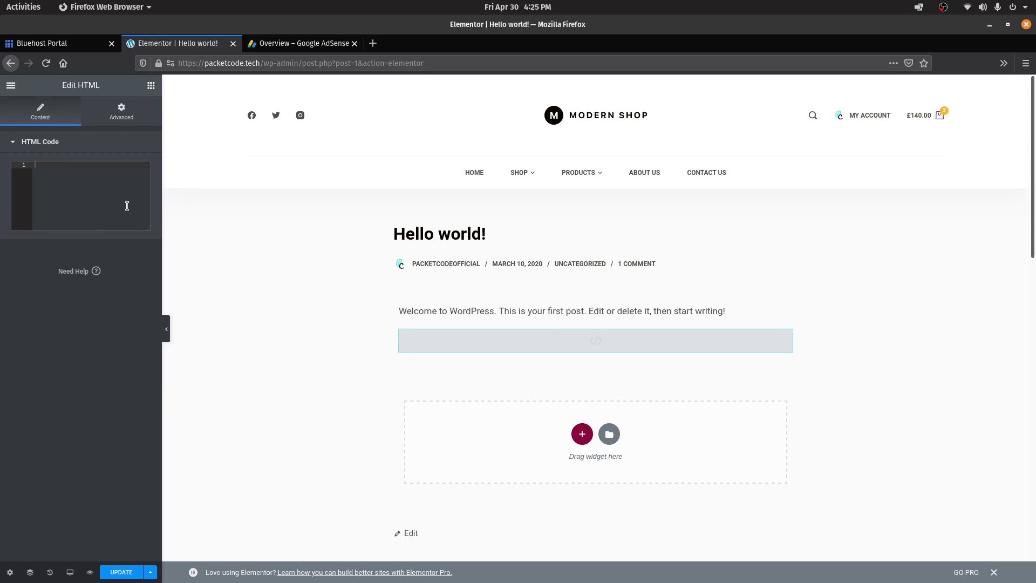
key("ctrl+v")
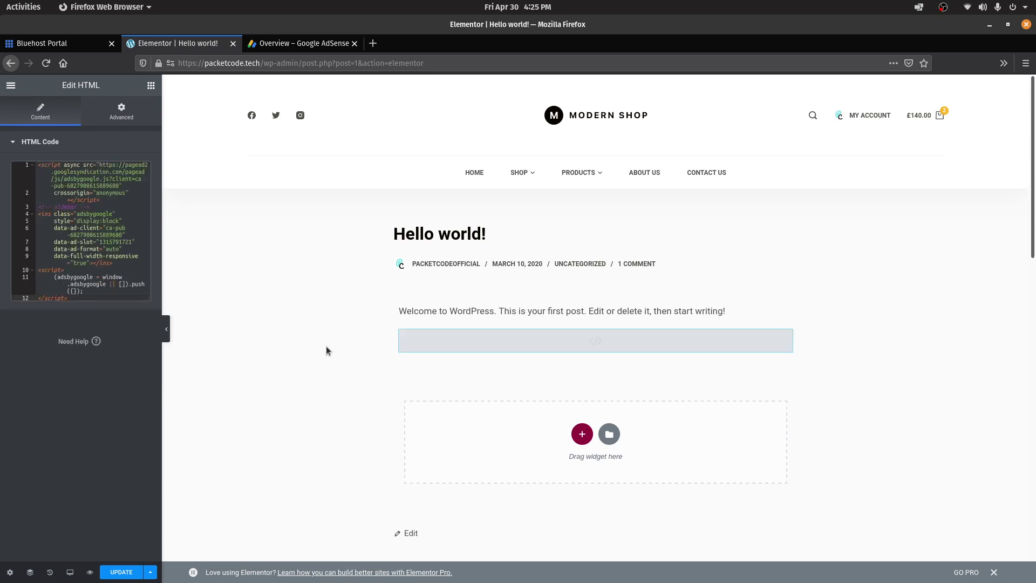
mouse_move(418, 338)
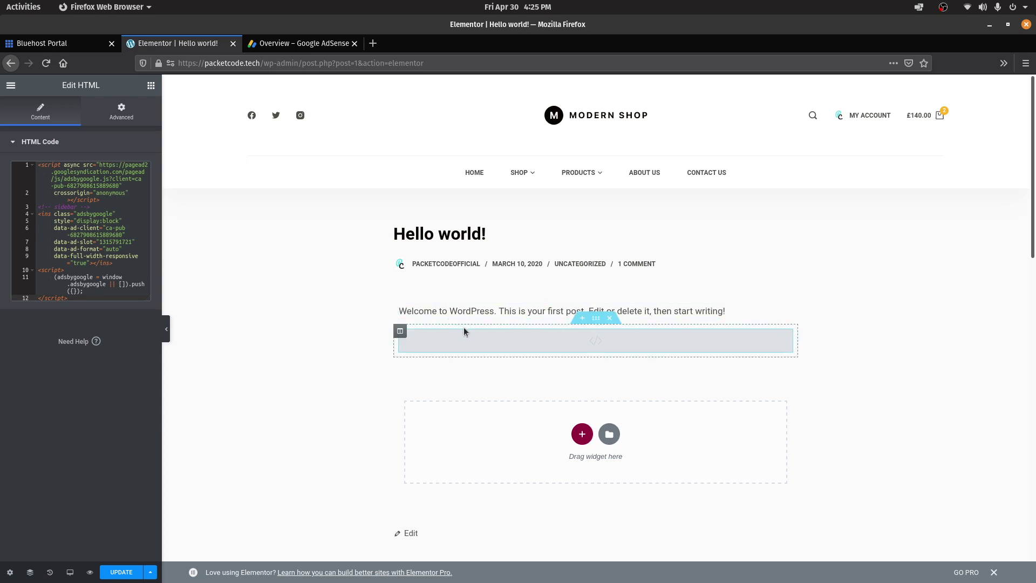
Step: Check the AdSense code page against the Elementor post, then navigate back out of the editor
left_click(324, 43)
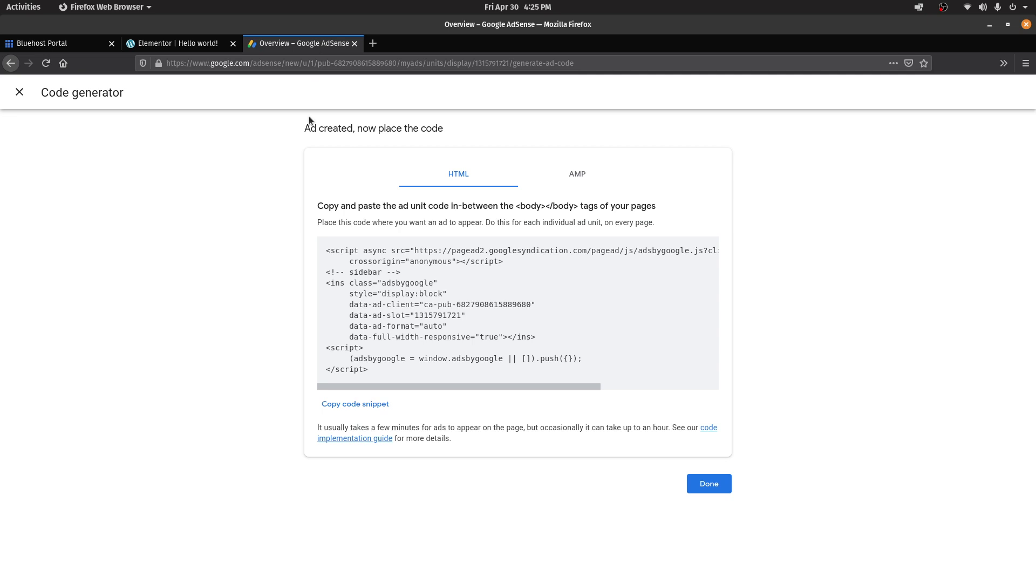
left_click(177, 43)
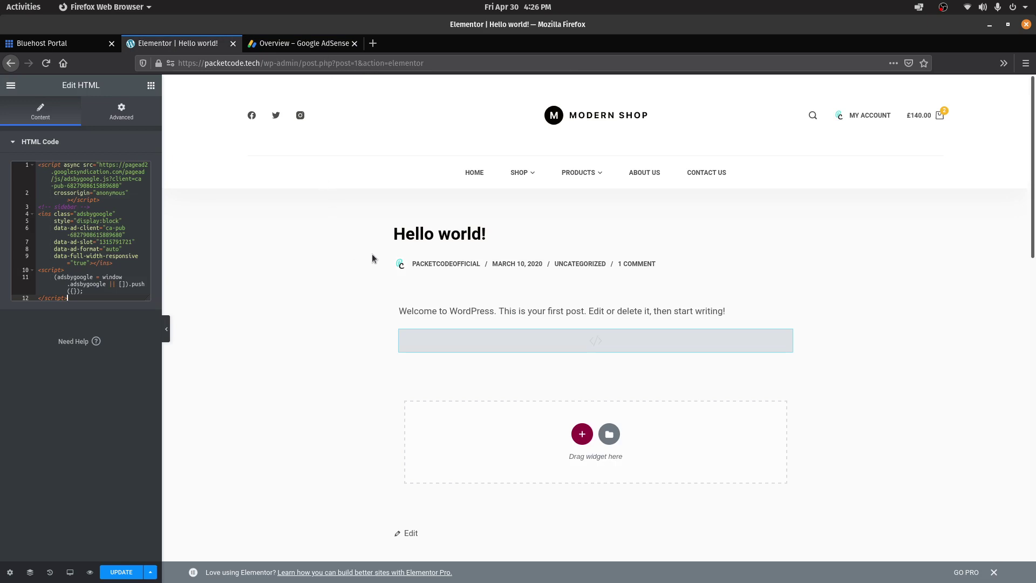
left_click_drag(389, 237, 660, 274)
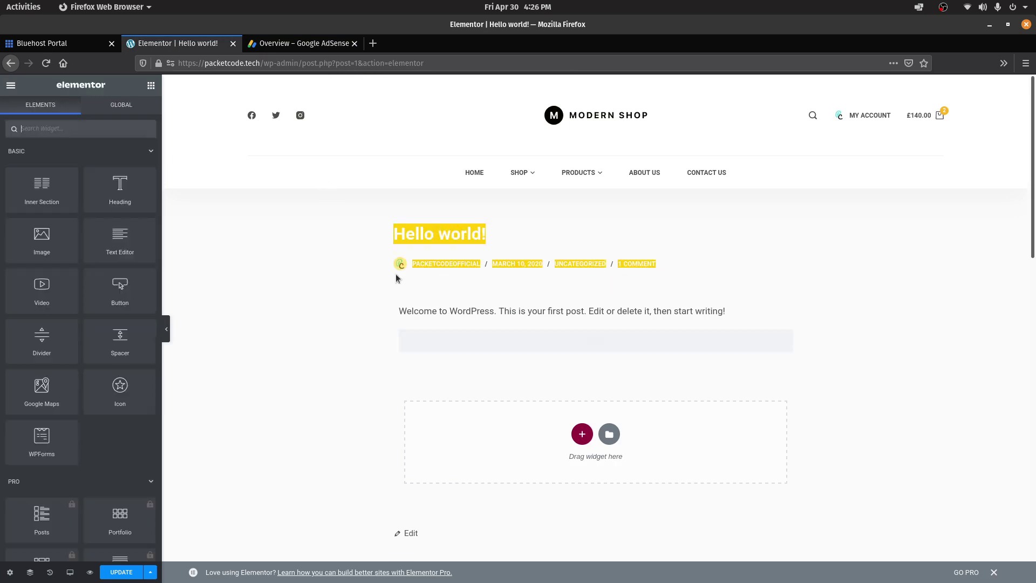
left_click(351, 277)
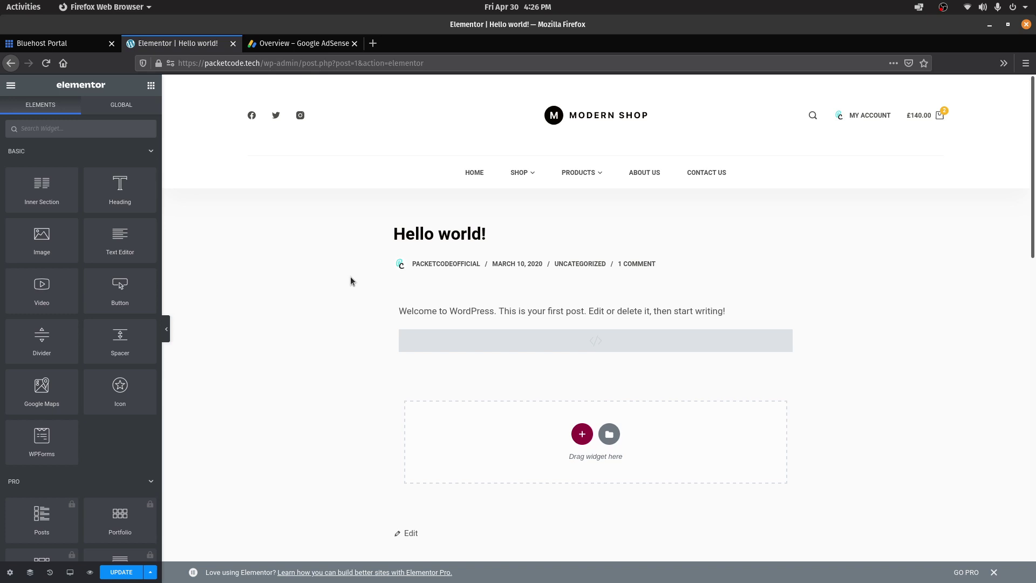
left_click(295, 42)
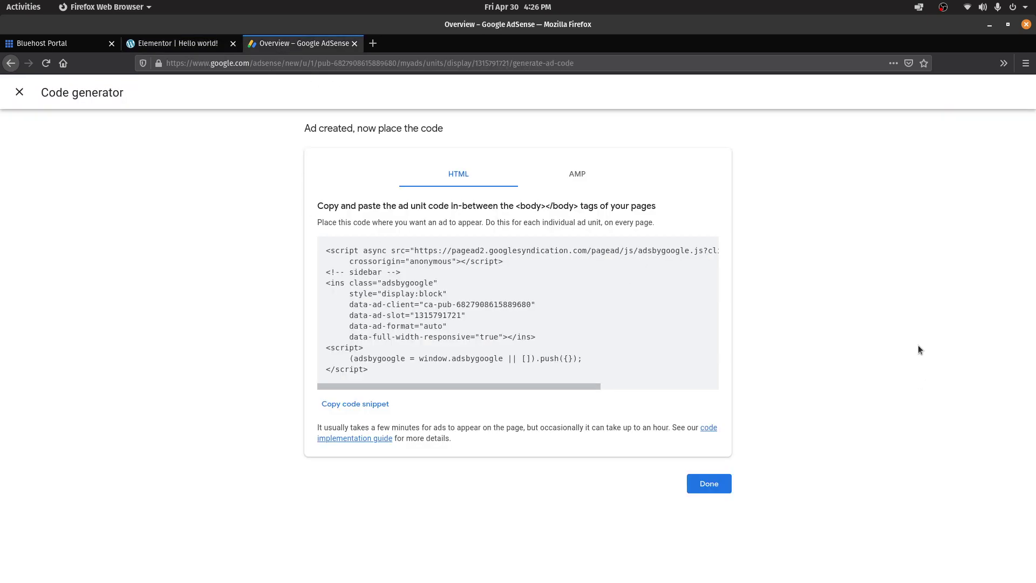
left_click(168, 49)
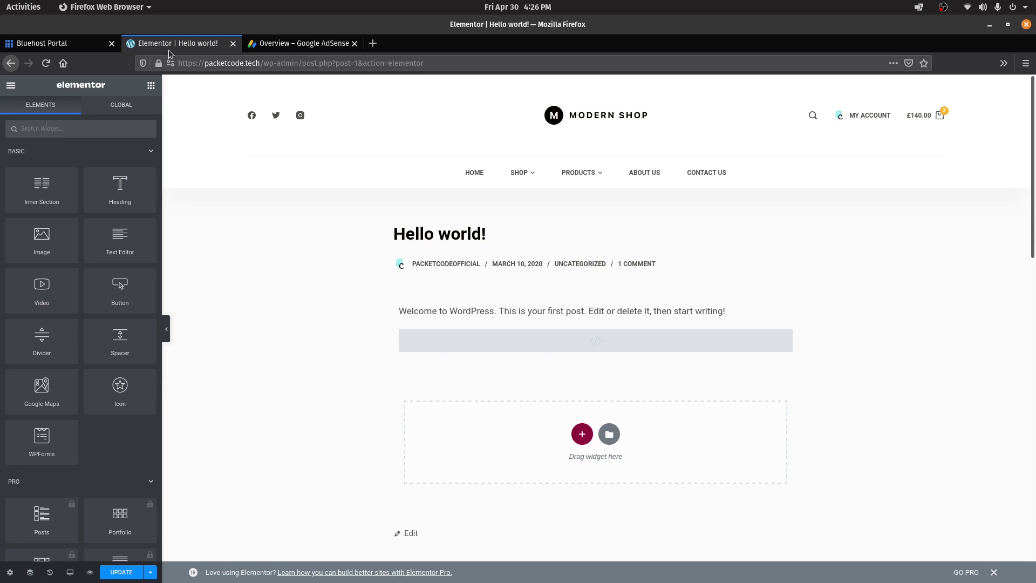
left_click(9, 67)
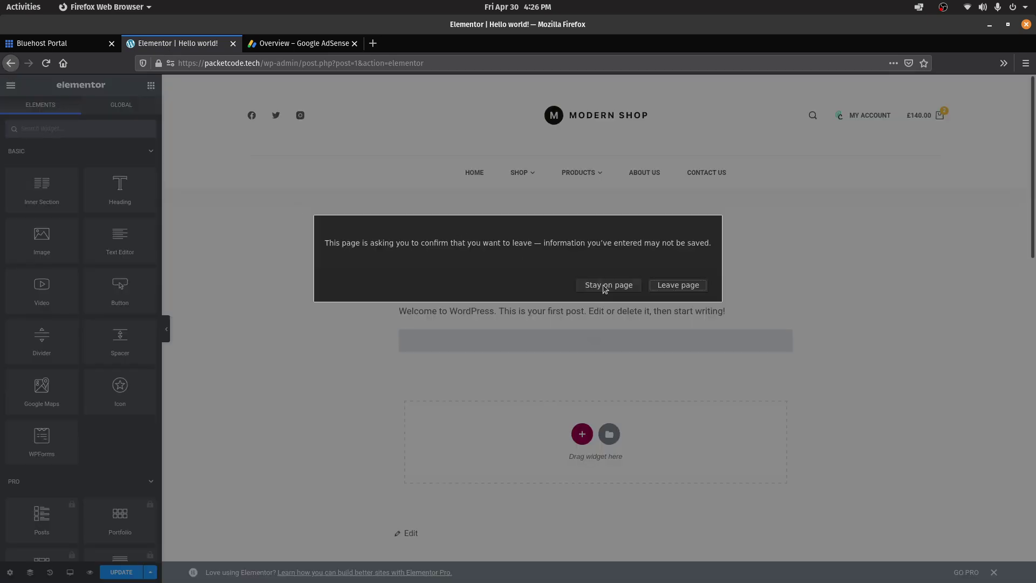
Step: Confirm leaving the editor and go to Plugins > Add New
left_click(656, 285)
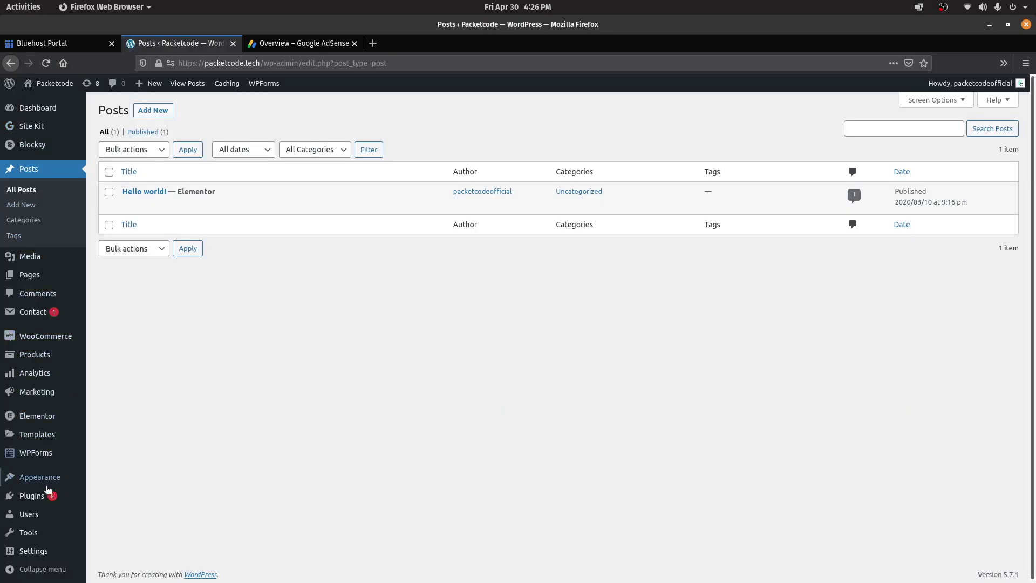
left_click(38, 499)
left_click(166, 111)
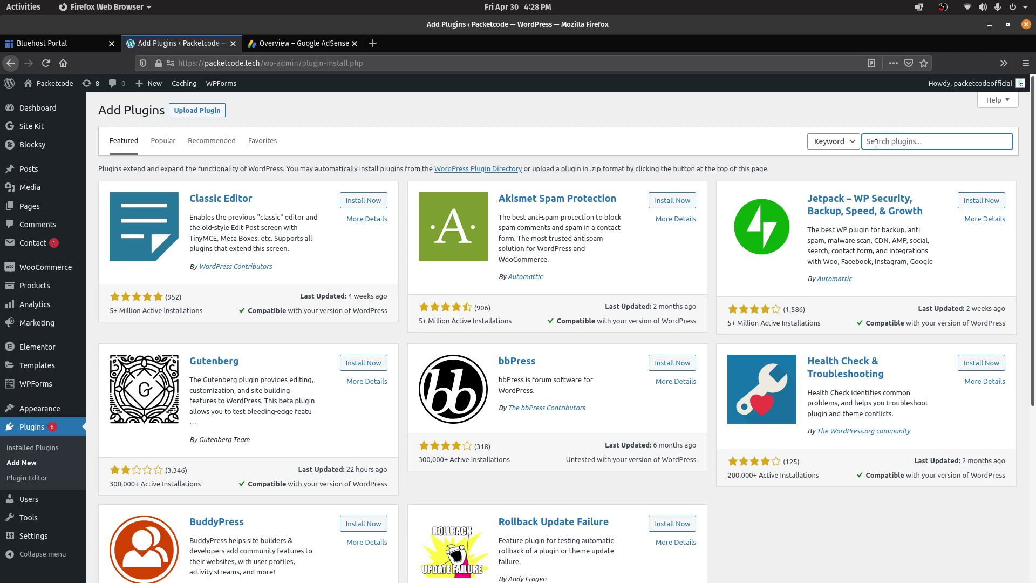
Step: Search plugins for 'auto ads', then install and activate Ads by WPQUADS
type("auto ads")
key("Return")
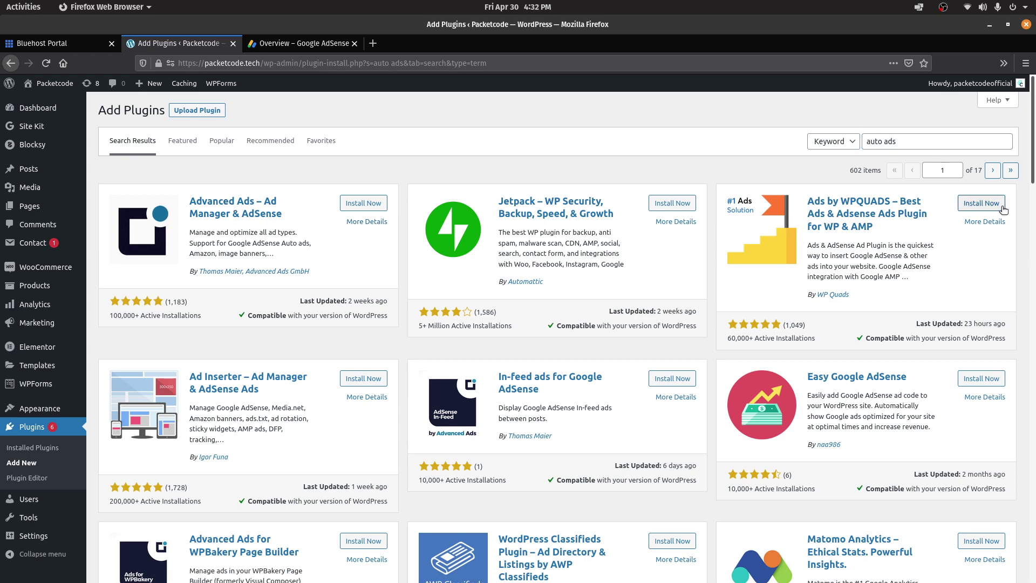
left_click(1001, 208)
left_click(986, 202)
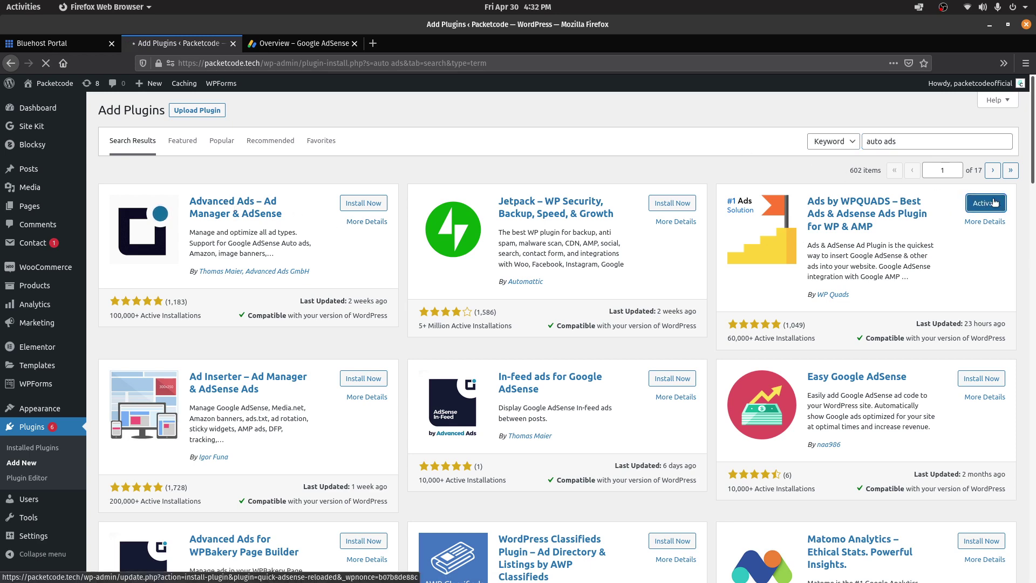
Step: From the WP QUADS dashboard, create a new ad with Google AdSense as the provider
left_click(54, 555)
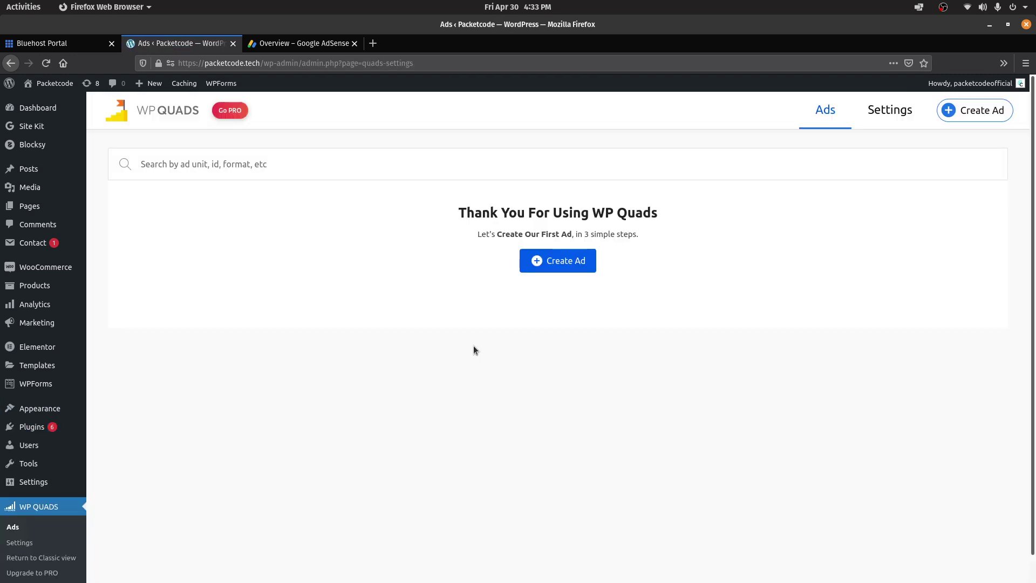
left_click(541, 265)
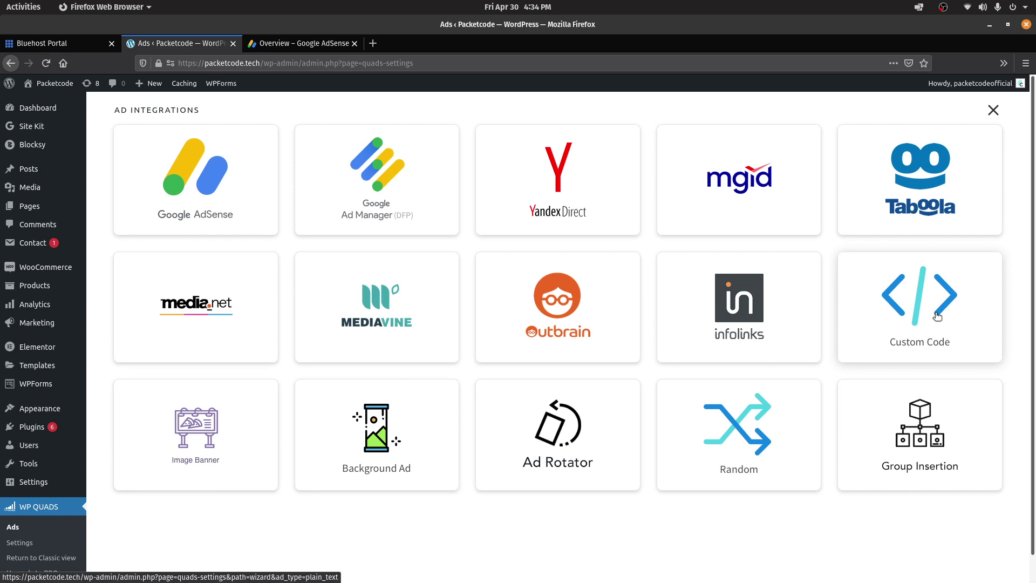
left_click(209, 210)
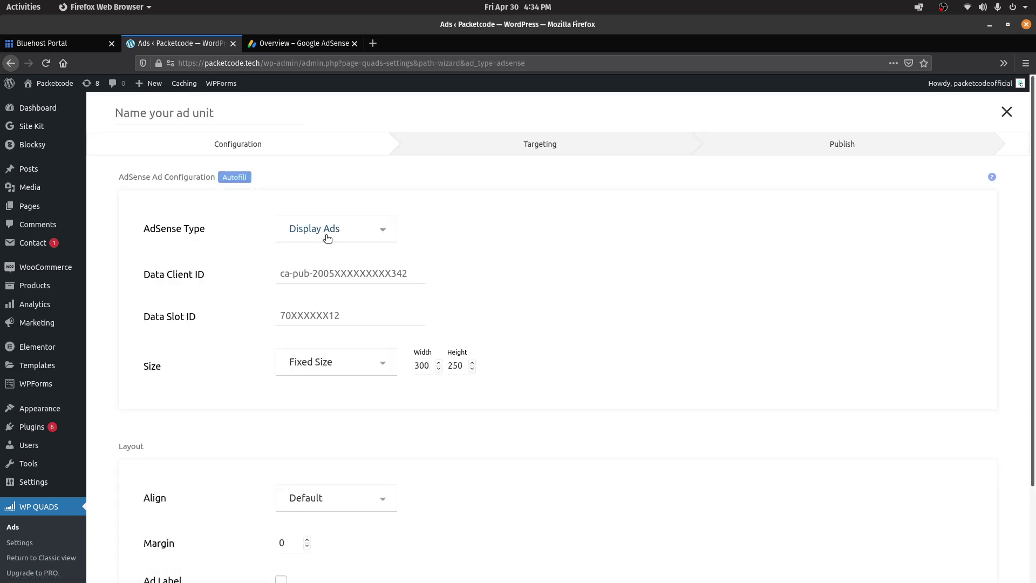
Step: Keep Display Ads as the type and paste the ad code's publisher ID into Data Client ID
left_click(374, 229)
left_click(506, 218)
left_click(300, 46)
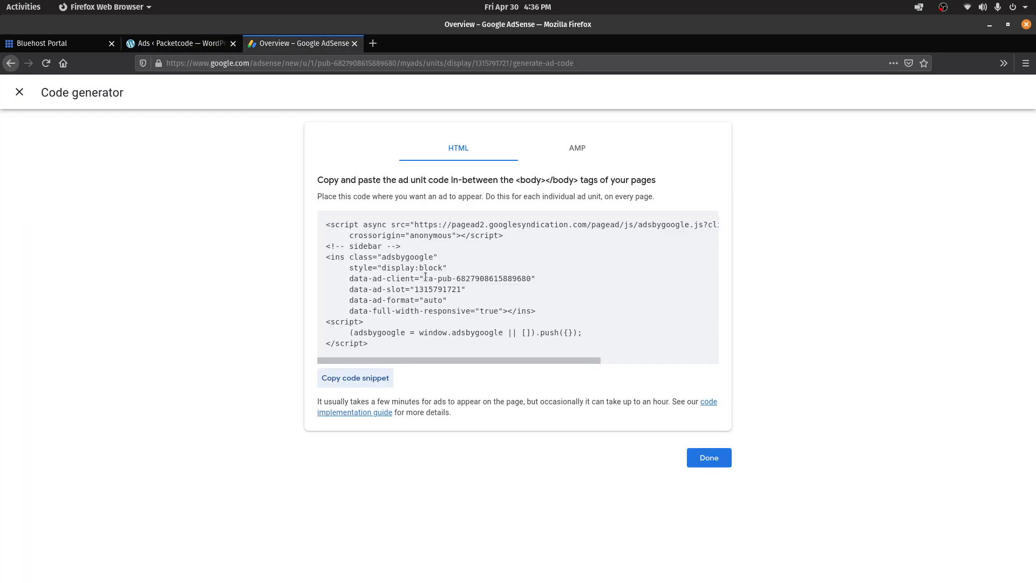
left_click_drag(425, 277, 530, 279)
key("ctrl+c")
left_click(205, 46)
left_click(331, 270)
key("ctrl+v")
Step: Copy the ad slot number from the AdSense code into the Data Slot ID field
left_click(290, 43)
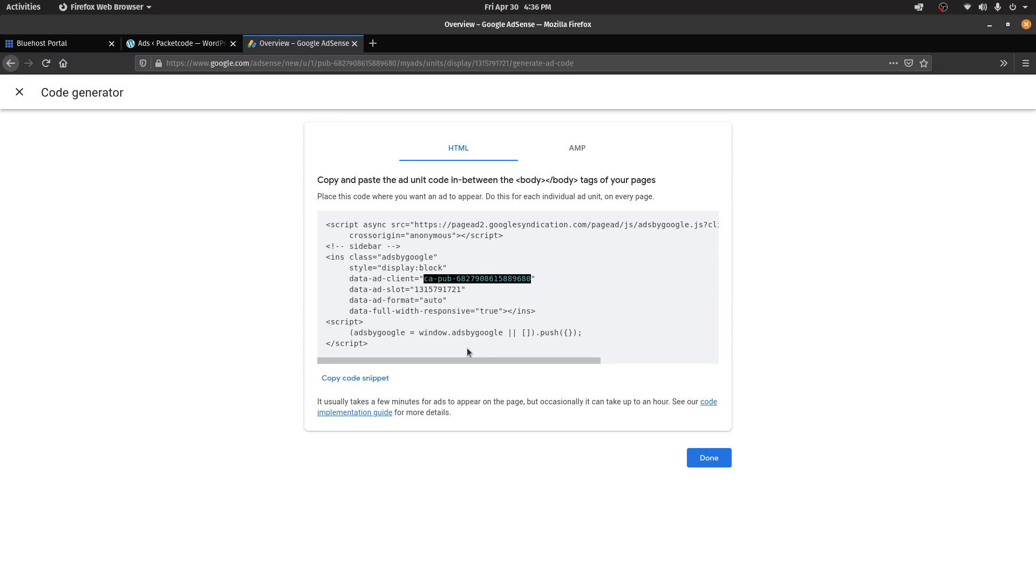
left_click_drag(414, 290, 460, 291)
key("ctrl+c")
left_click(197, 45)
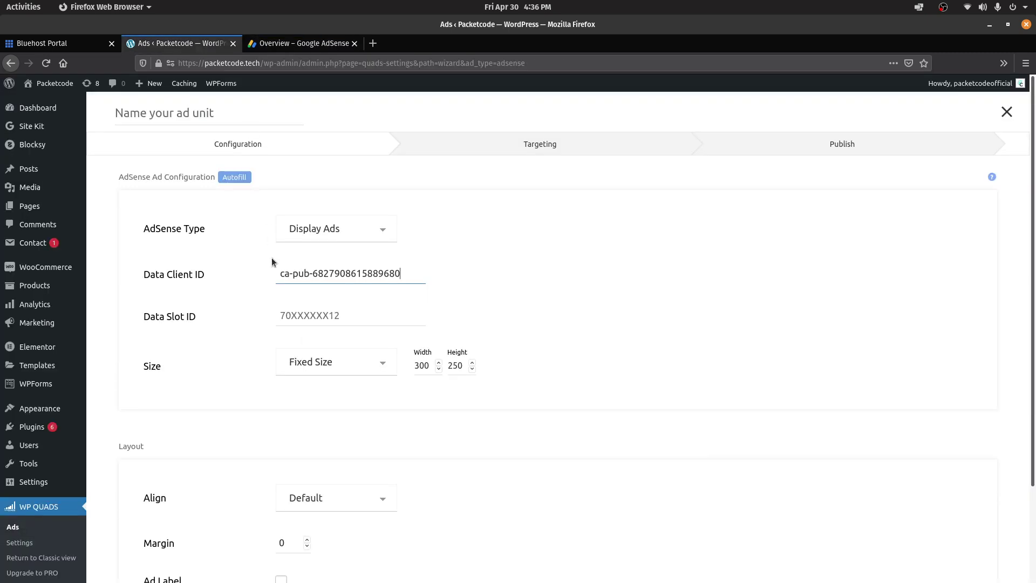
left_click(295, 309)
key("ctrl+v")
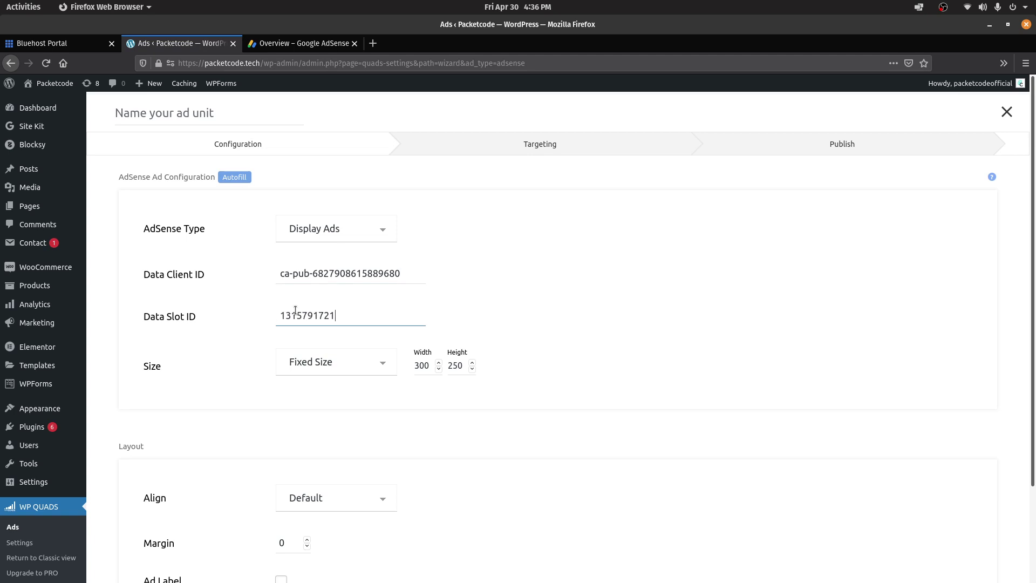
Step: Set the ad size to Responsive with Default alignment and continue to targeting
left_click(314, 375)
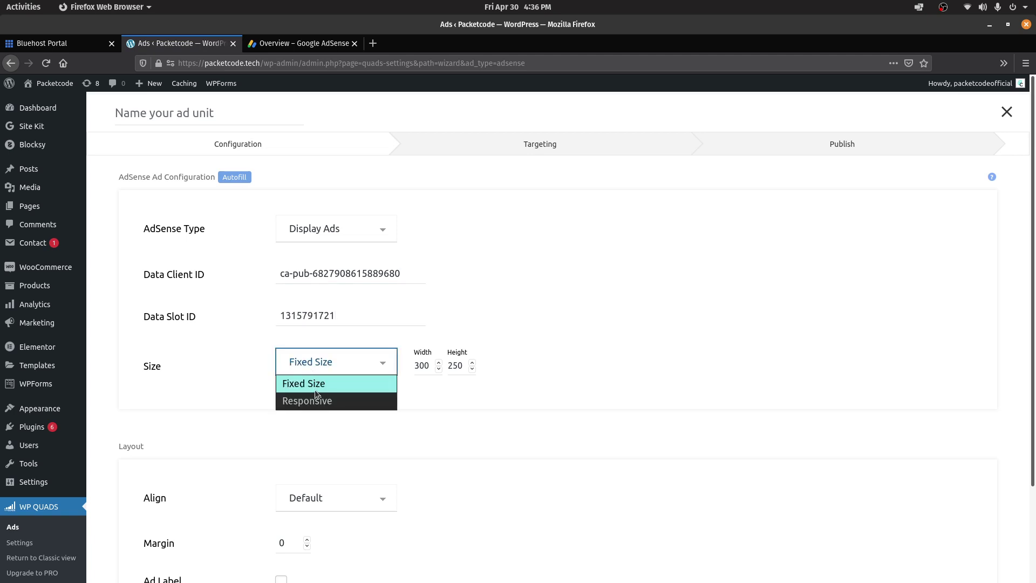
left_click(315, 388)
scroll(403, 340, "down", 3)
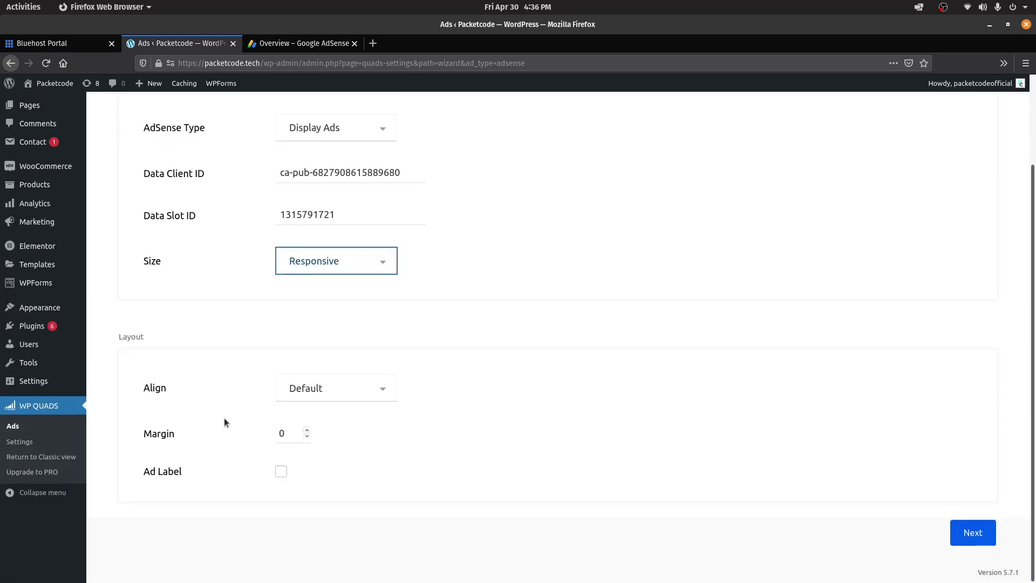
left_click(332, 385)
left_click(481, 383)
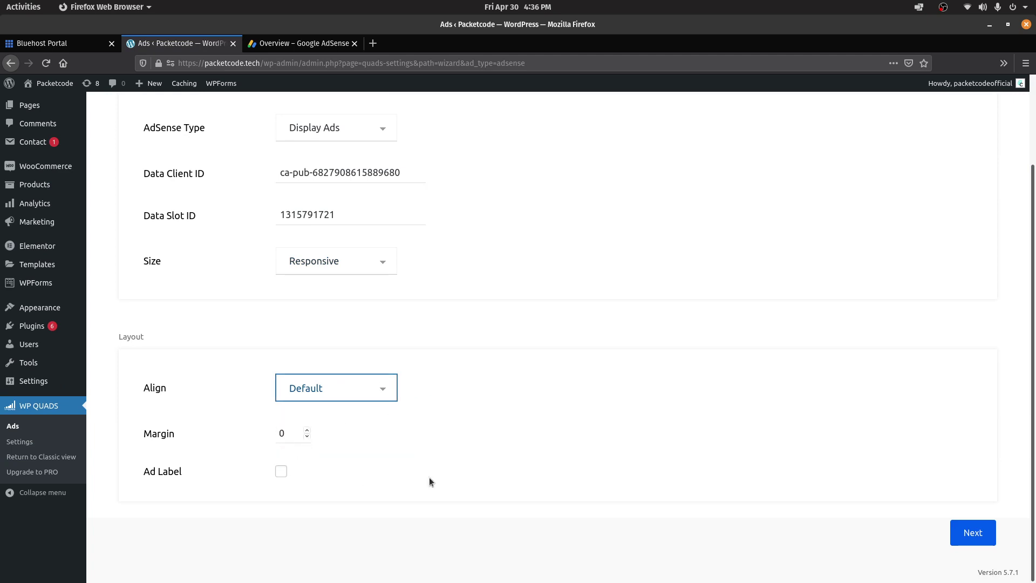
left_click(965, 532)
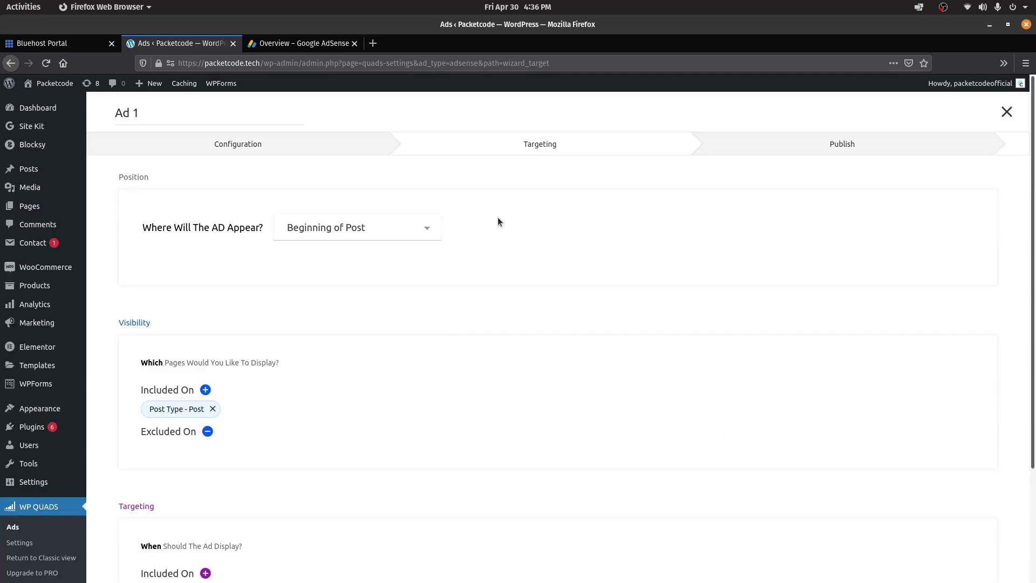
Step: Keep the ad position at Beginning of Post and publish Ad 1
left_click(361, 231)
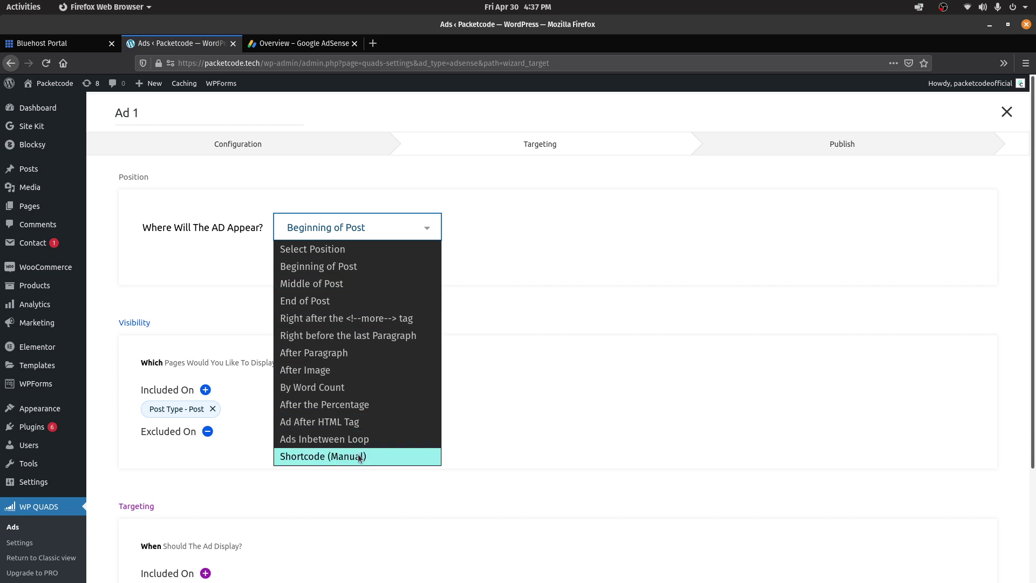
left_click(343, 267)
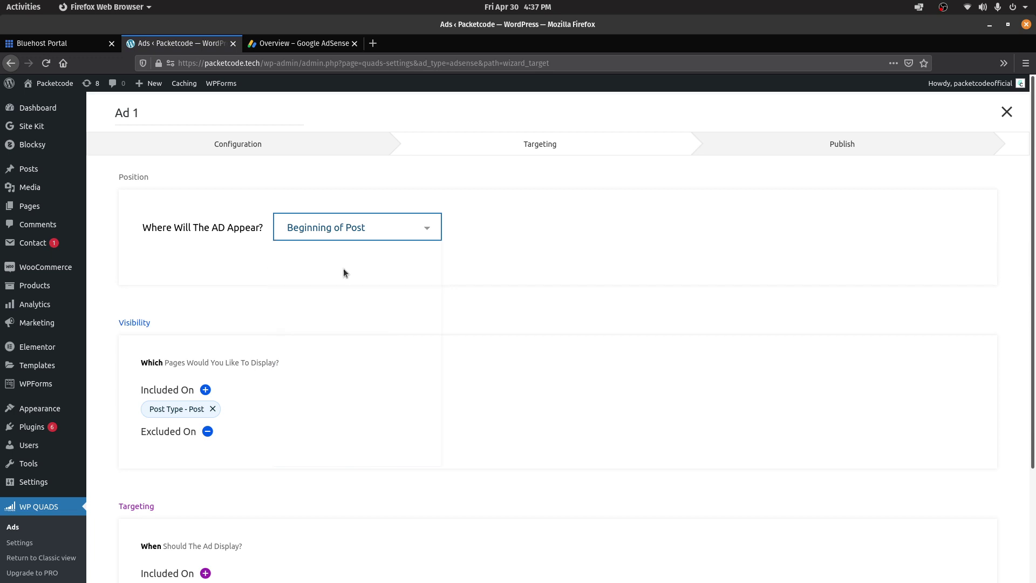
scroll(345, 377, "down", 2)
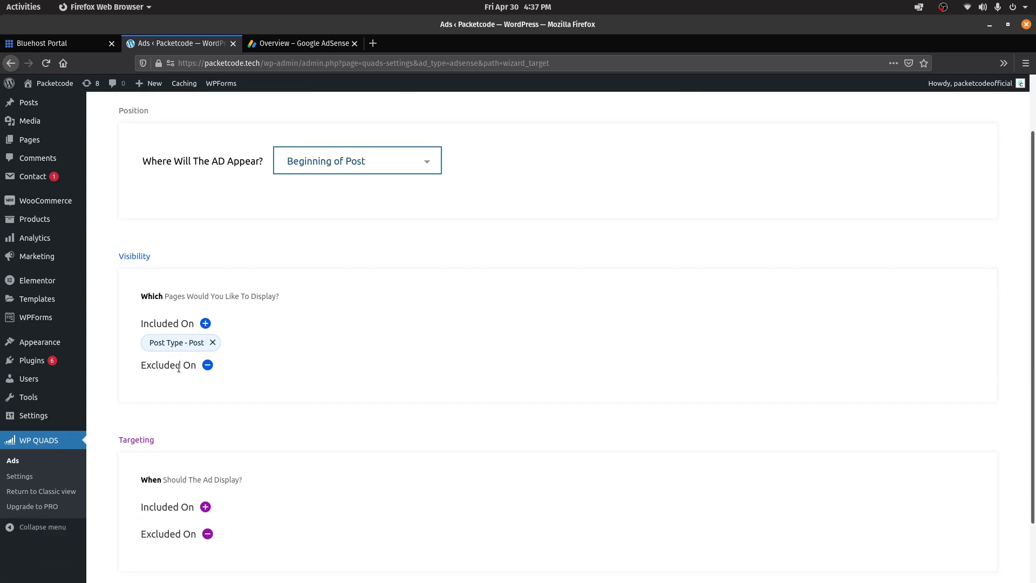
scroll(1033, 394, "down", 2)
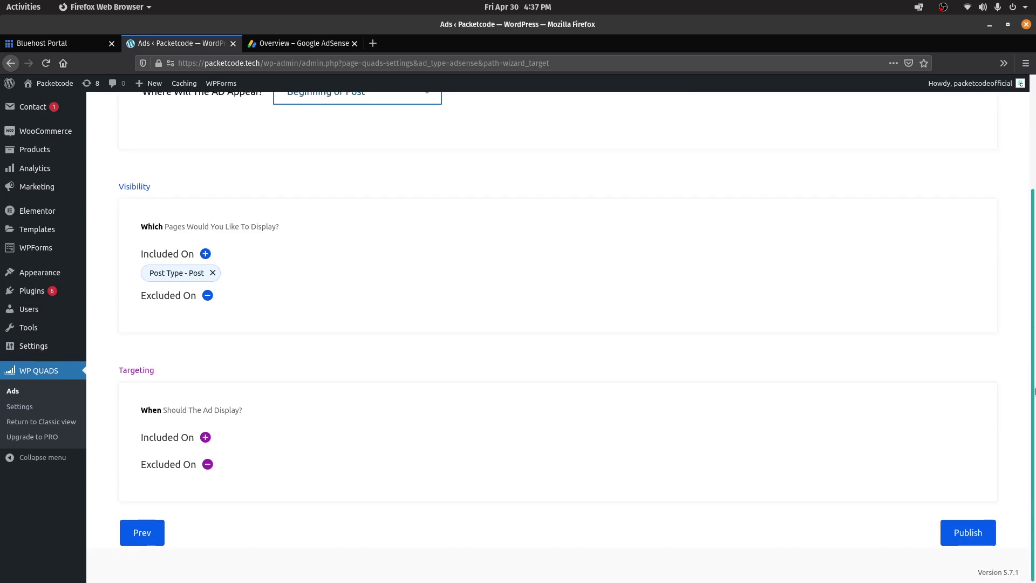
left_click(953, 530)
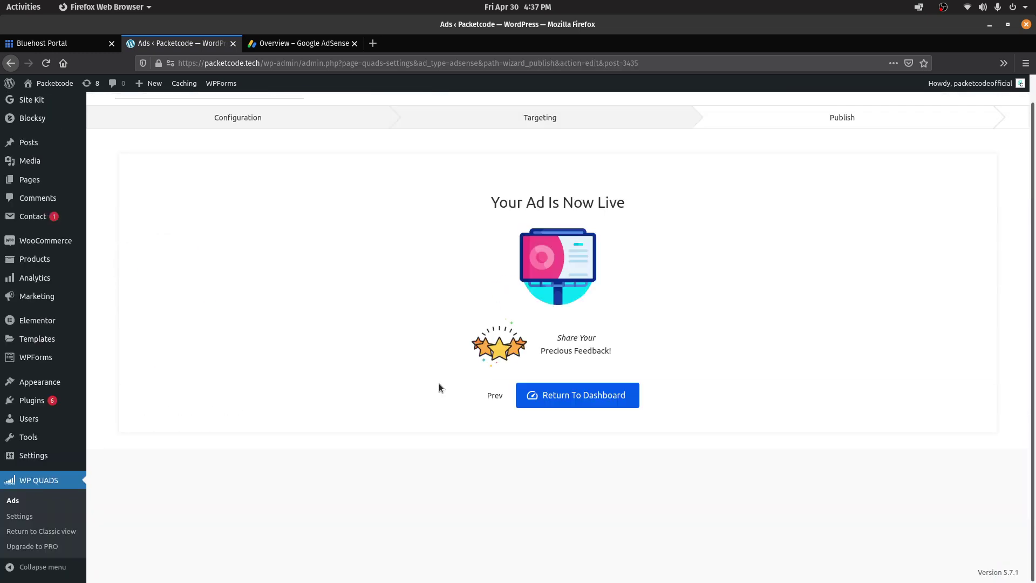
left_click_drag(490, 226, 730, 203)
Step: Go from the publish confirmation back to the WP QUADS Ads list showing Ad 1
left_click(637, 393)
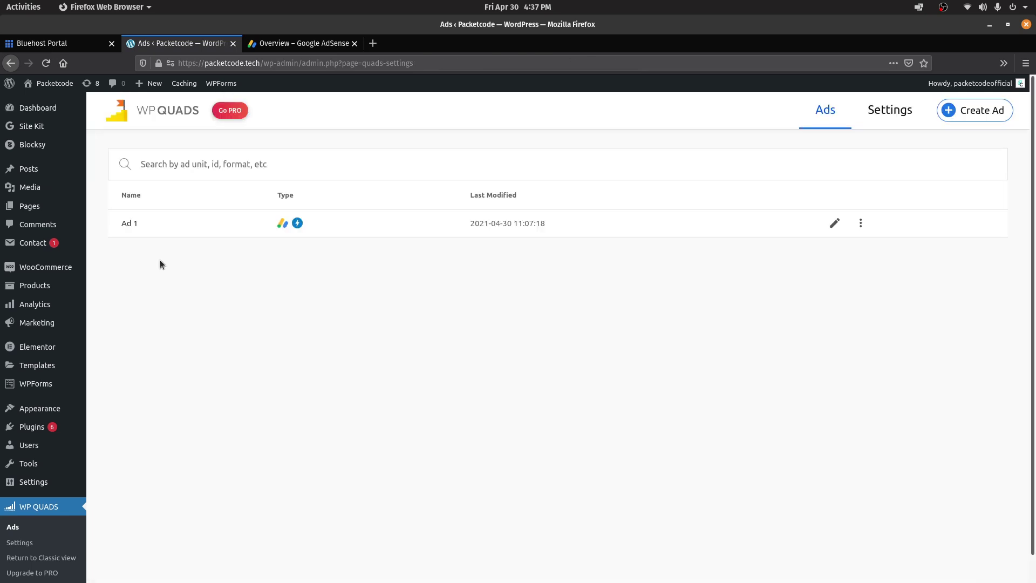